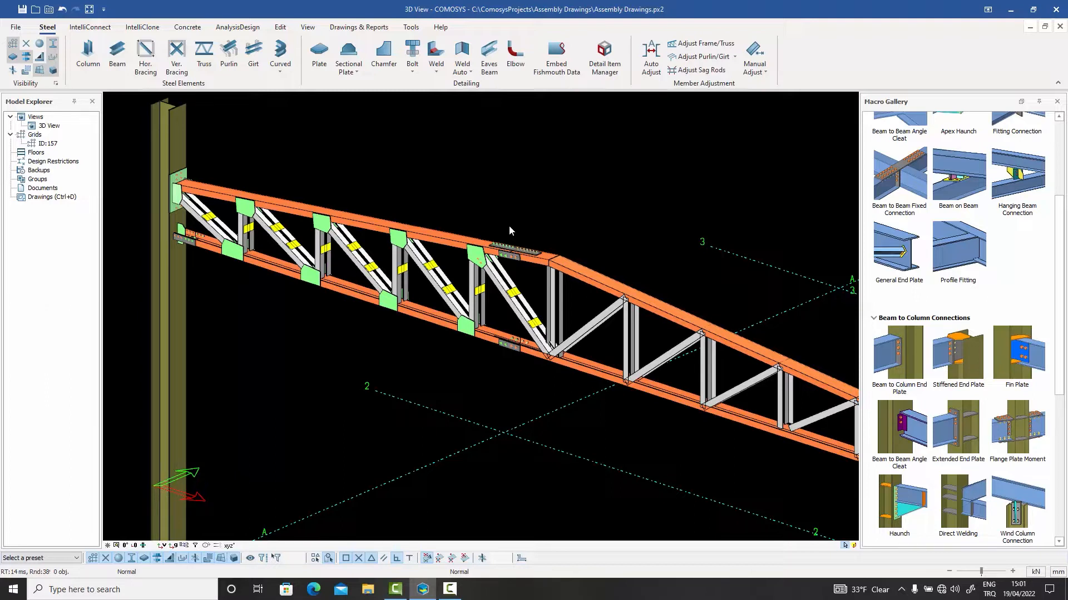
# - Check the profile properties of the truss's upper chord, lower chord and one twin-angle diagonal near the column
pyautogui.moveTo(508, 225); pyautogui.dragTo(538, 258, button='middle')
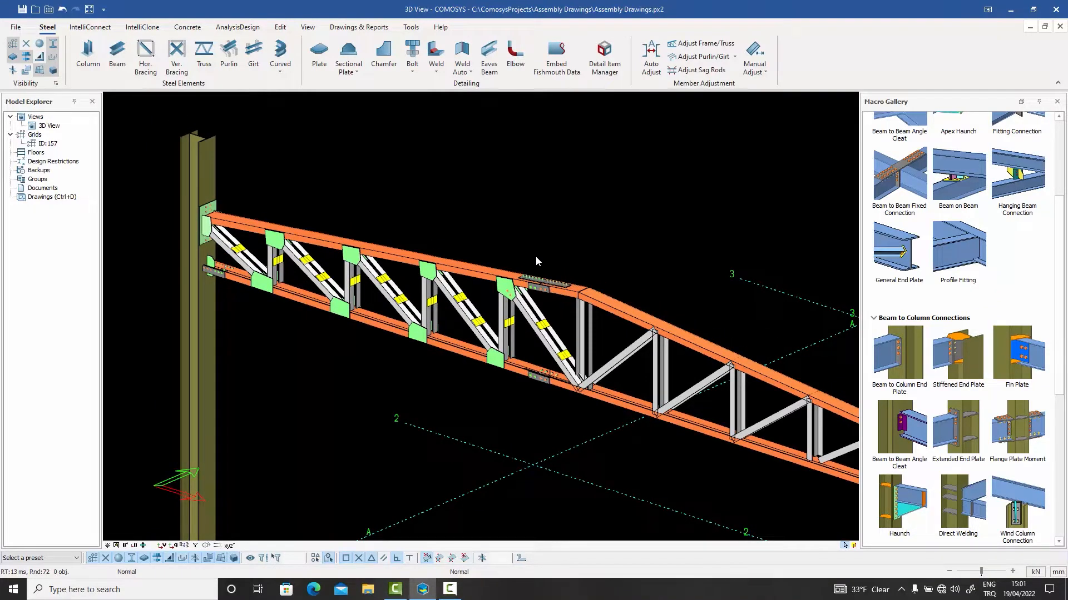
pyautogui.scroll(4, 536, 256)
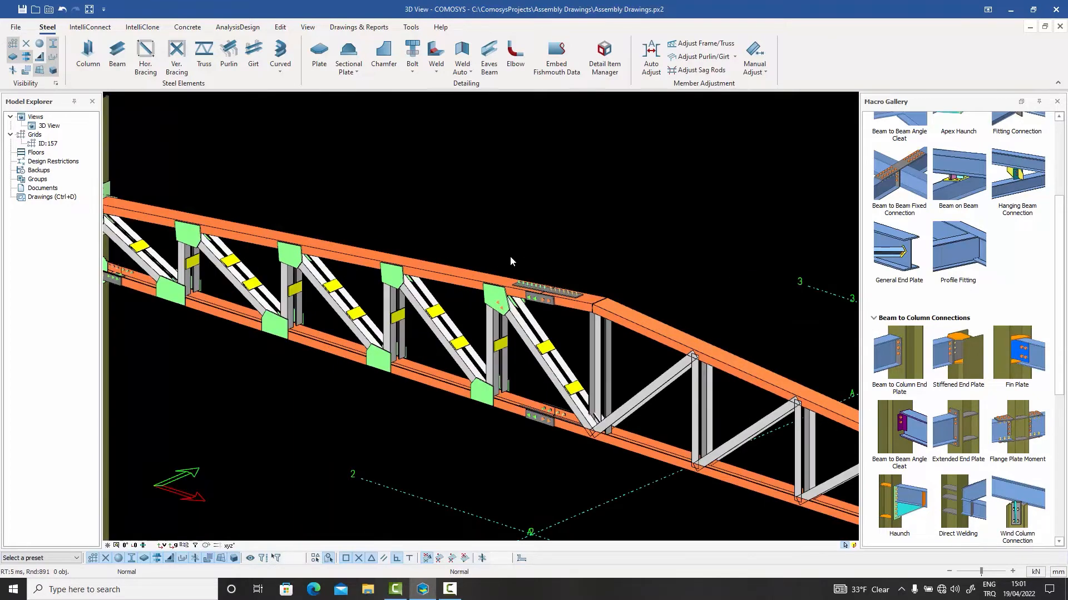
pyautogui.moveTo(585, 256); pyautogui.dragTo(737, 282, button='middle')
pyautogui.scroll(2, 737, 282)
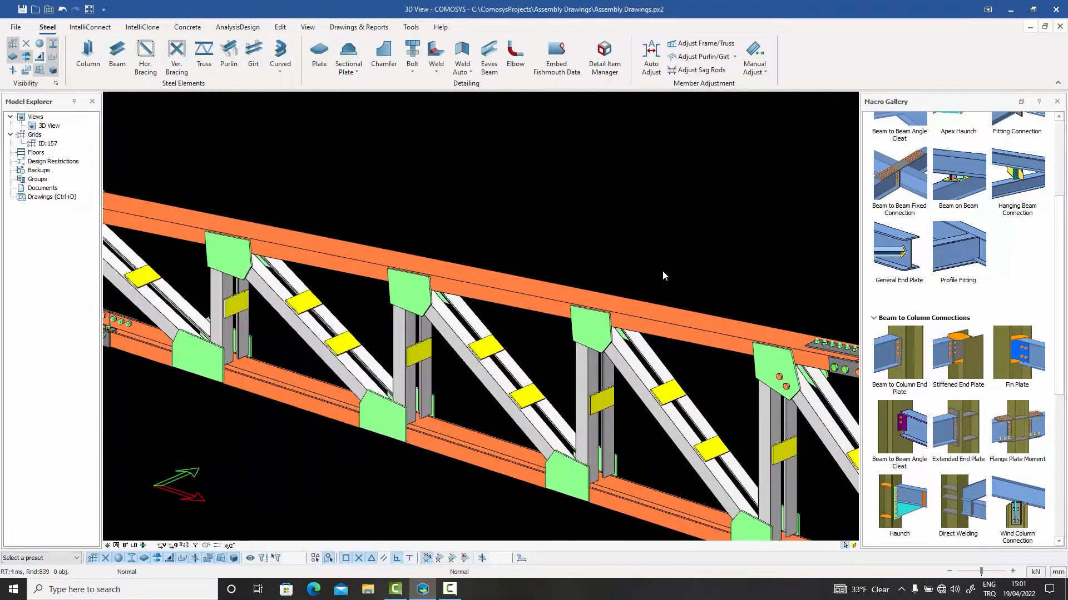
pyautogui.moveTo(611, 268); pyautogui.dragTo(723, 271, button='middle')
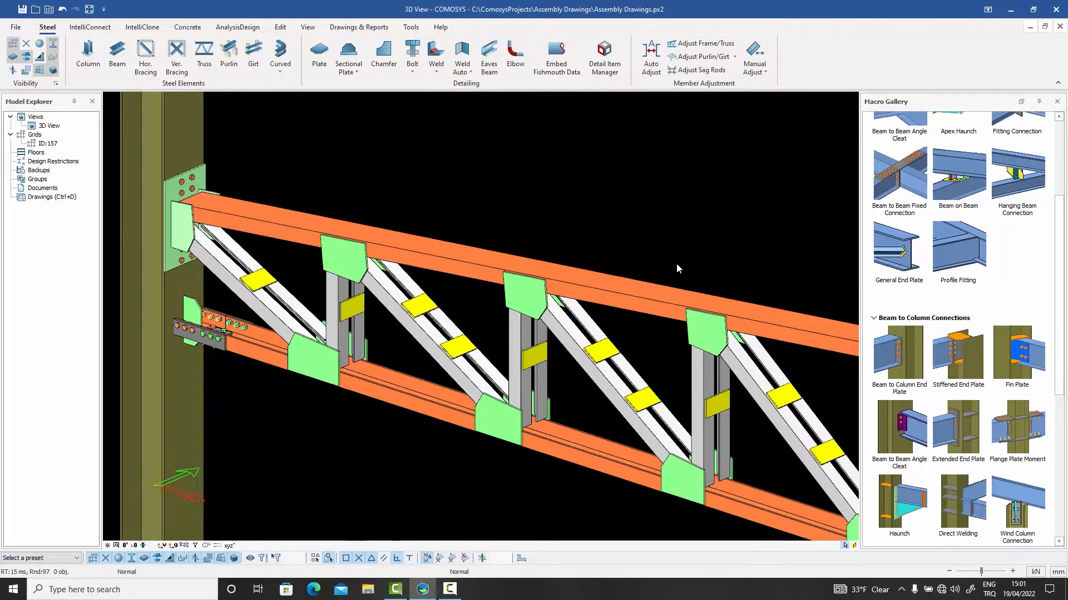
pyautogui.moveTo(676, 264); pyautogui.dragTo(693, 241, button='middle')
pyautogui.doubleClick(492, 249)
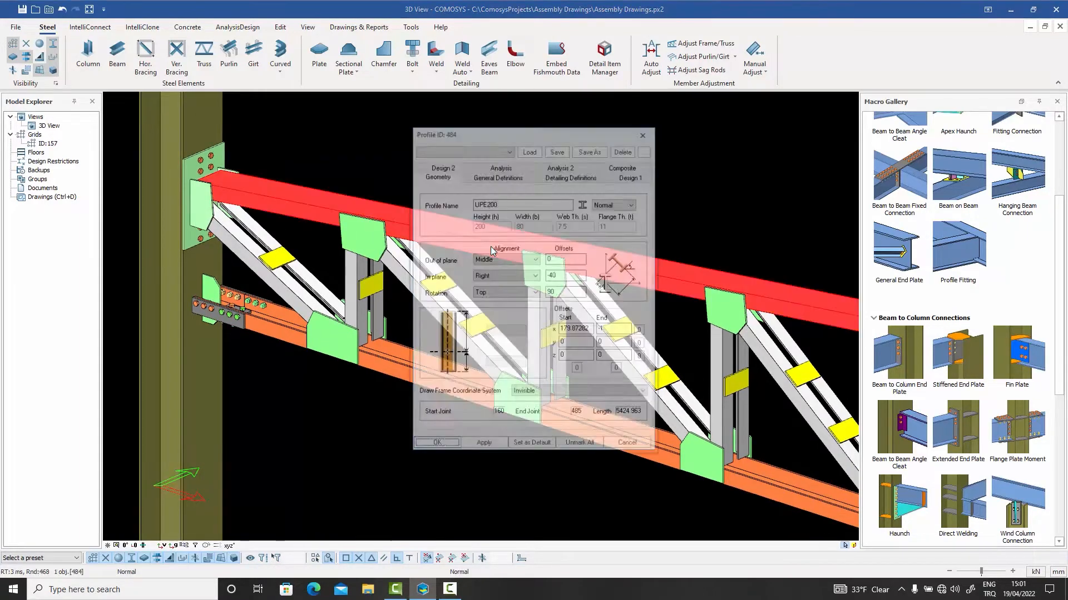
pyautogui.click(627, 446)
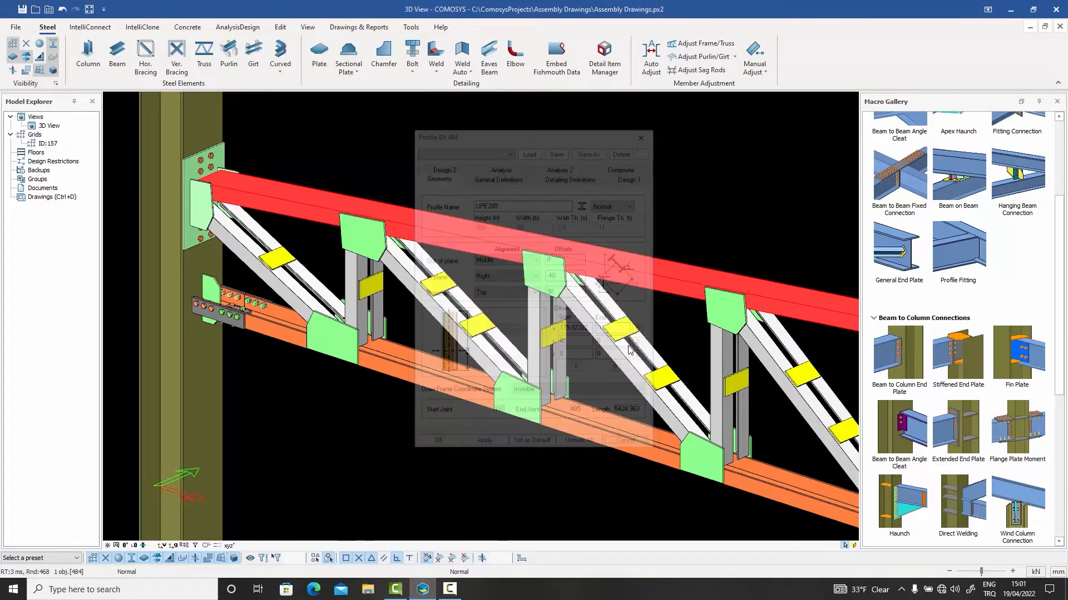
pyautogui.doubleClick(451, 389)
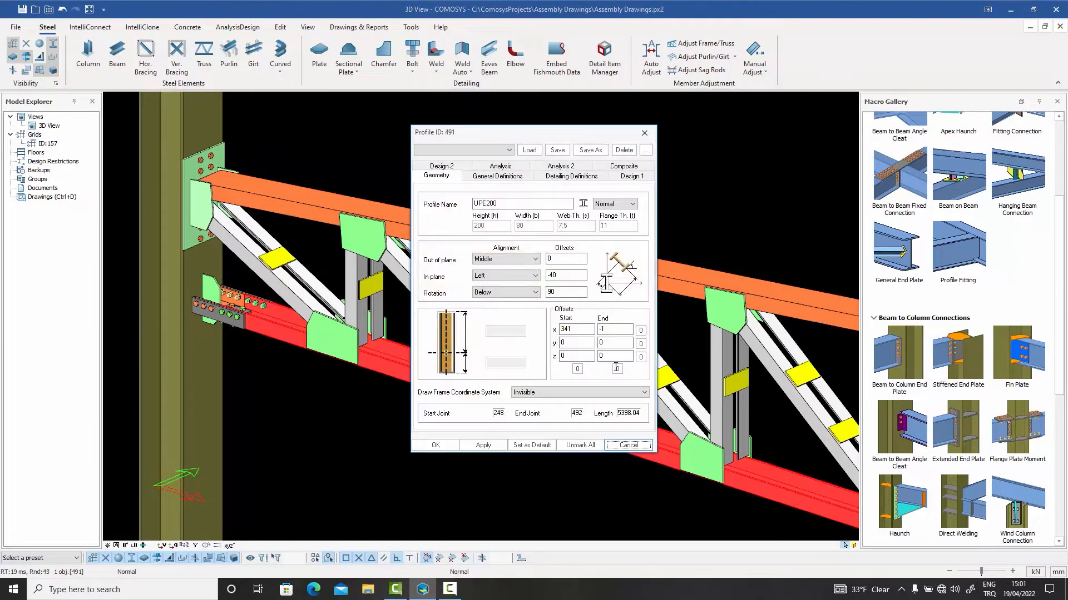
pyautogui.click(627, 447)
pyautogui.doubleClick(455, 321)
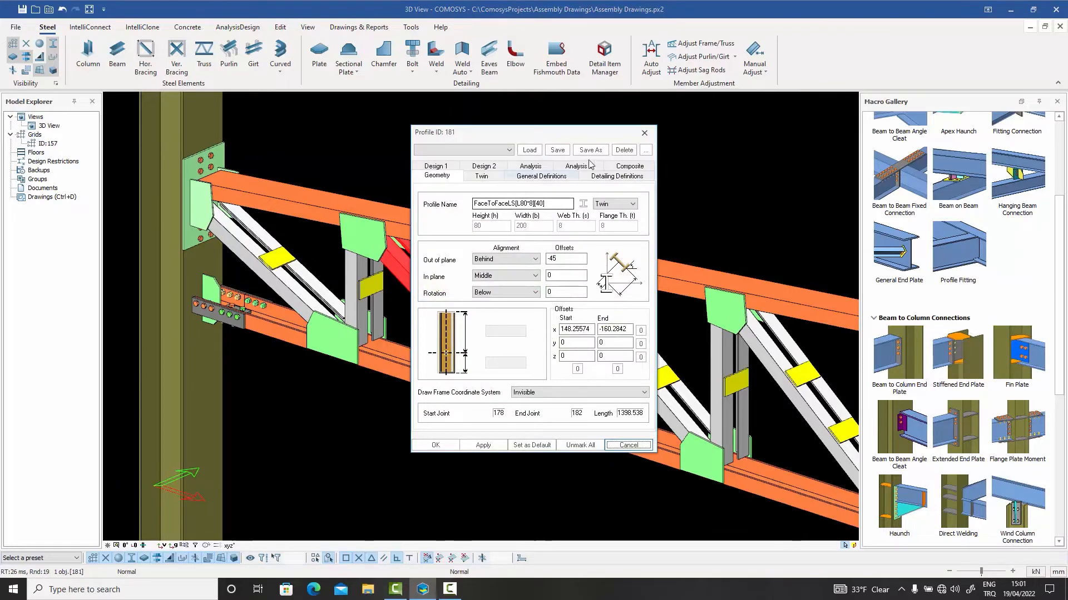
pyautogui.click(643, 133)
# - Examine the gusset plates, tie plates and bolted chord splices along the truss, from the column end to the ridge
pyautogui.scroll(2, 433, 266)
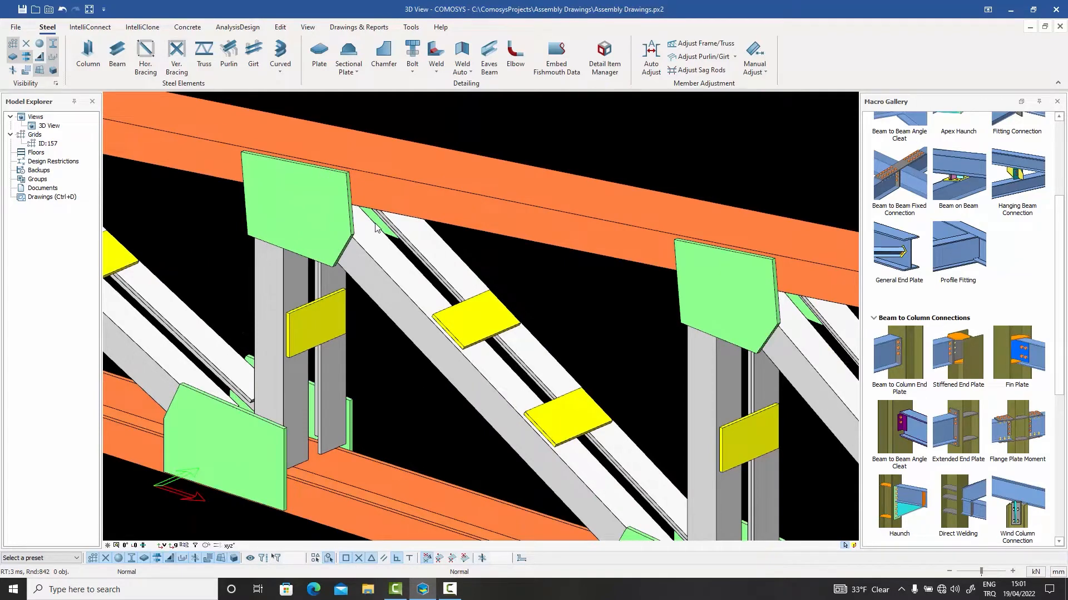
pyautogui.scroll(-2, 377, 236)
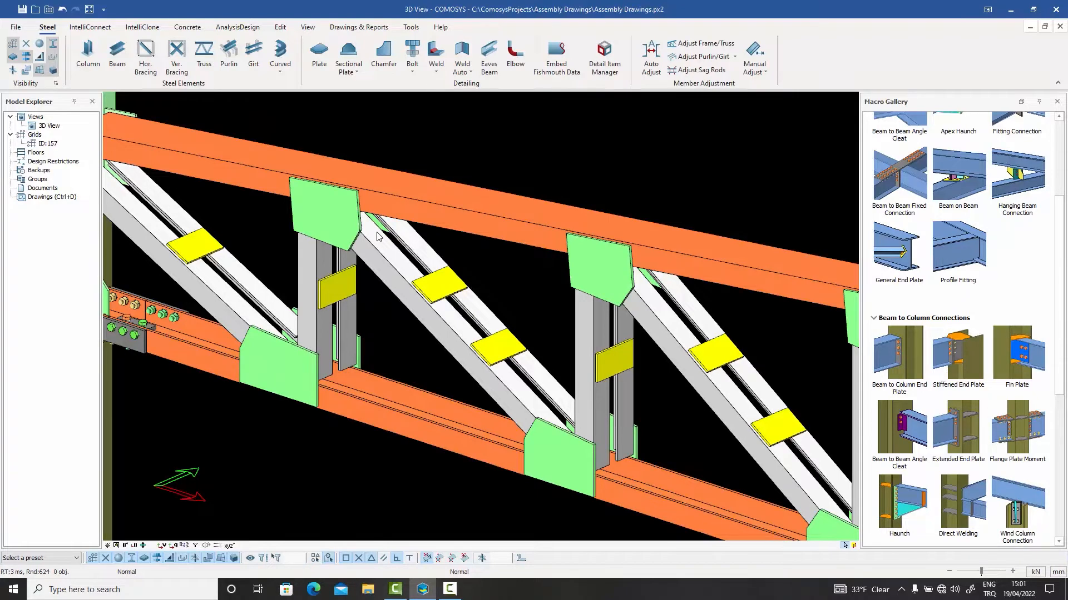
pyautogui.scroll(-1, 377, 235)
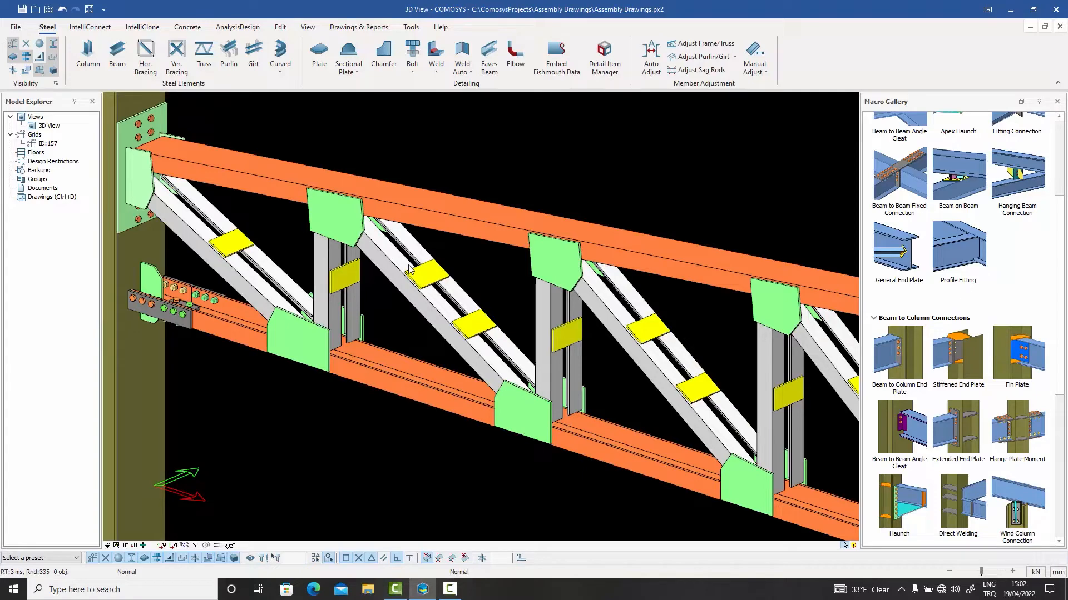
pyautogui.moveTo(251, 212); pyautogui.dragTo(298, 218, button='middle')
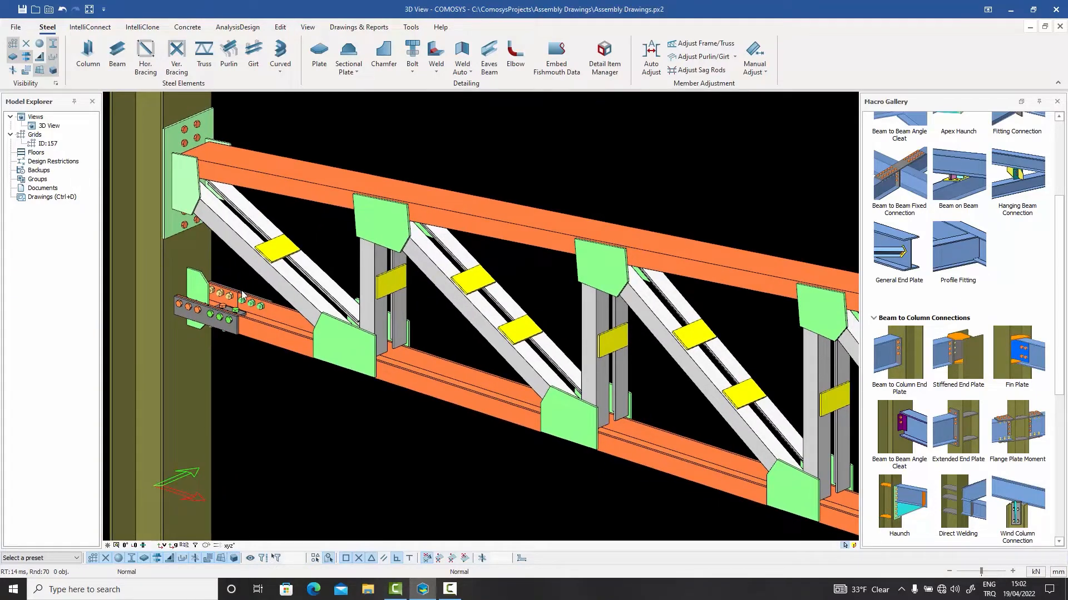
pyautogui.moveTo(244, 294); pyautogui.dragTo(242, 314, button='middle')
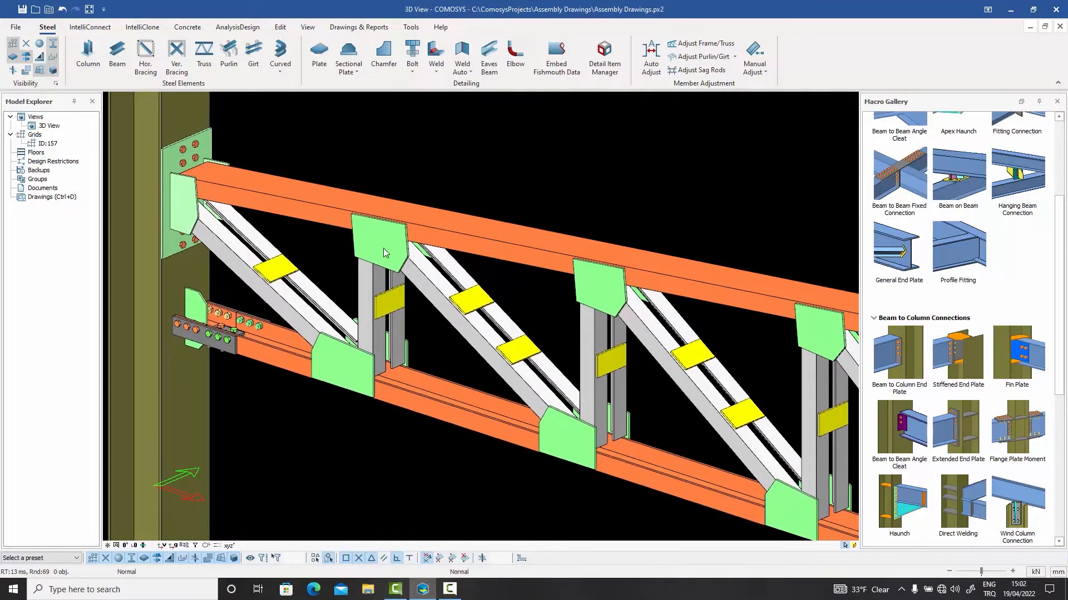
pyautogui.scroll(-3, 383, 253)
pyautogui.moveTo(483, 286); pyautogui.dragTo(306, 259, button='middle')
pyautogui.scroll(2, 543, 338)
pyautogui.moveTo(544, 325); pyautogui.dragTo(508, 307, button='middle')
pyautogui.scroll(4, 591, 308)
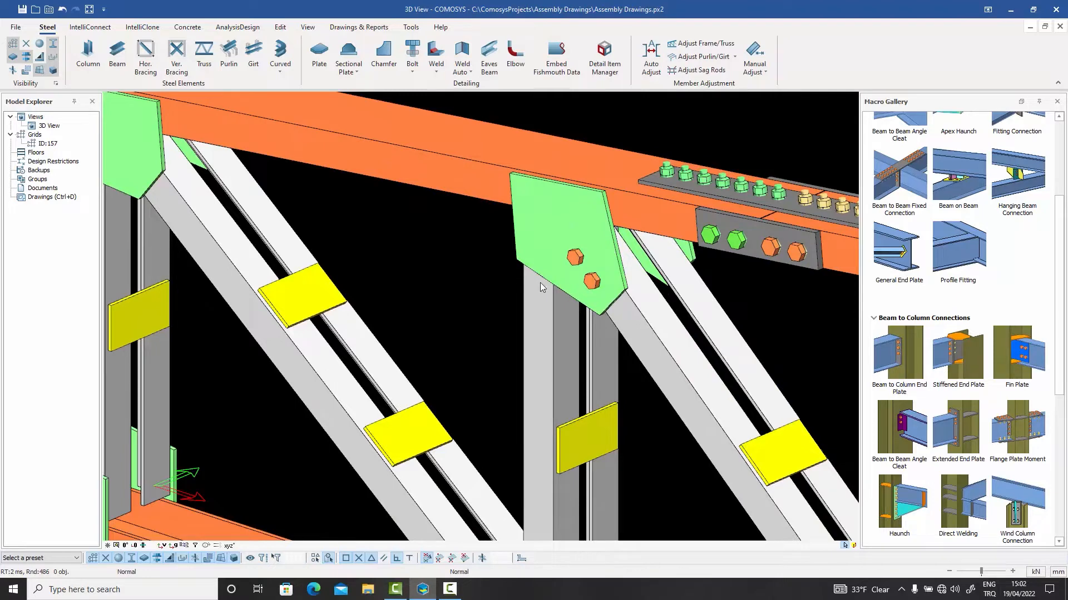
pyautogui.scroll(-2, 617, 298)
pyautogui.scroll(-4, 597, 225)
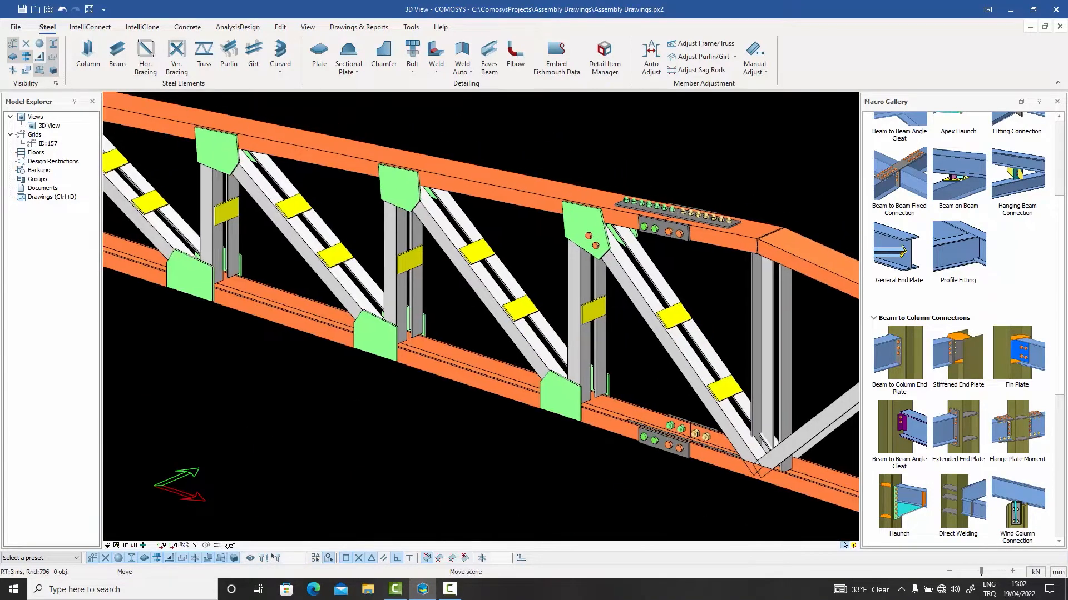
# - Select the whole assembly that the truss's upper chord belongs to and show only the selected objects
pyautogui.click(506, 208)
pyautogui.scroll(-5, 506, 208)
pyautogui.rightClick(506, 208)
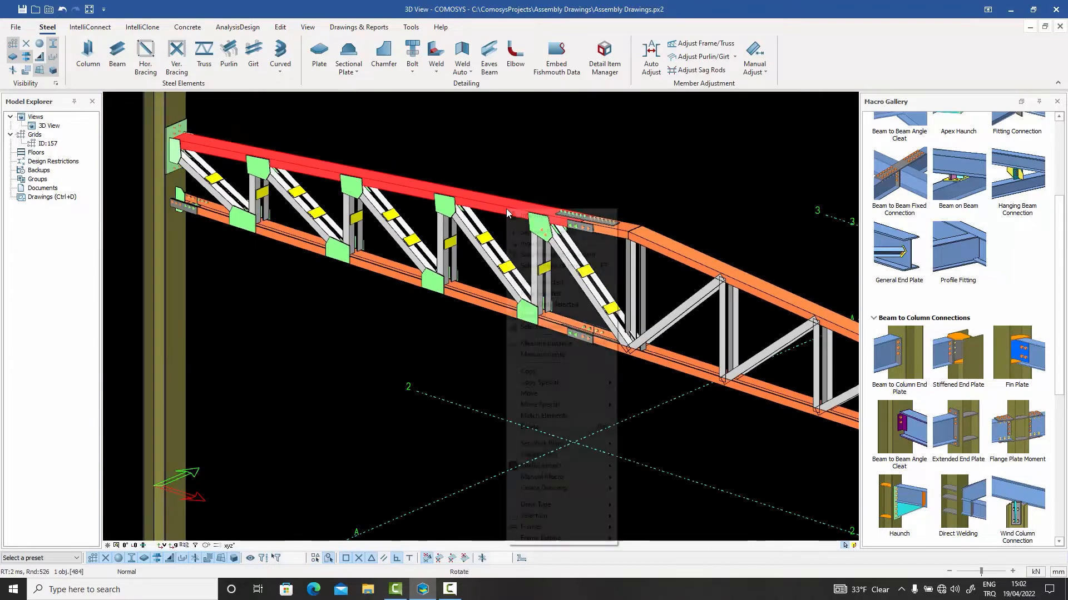
pyautogui.click(563, 327)
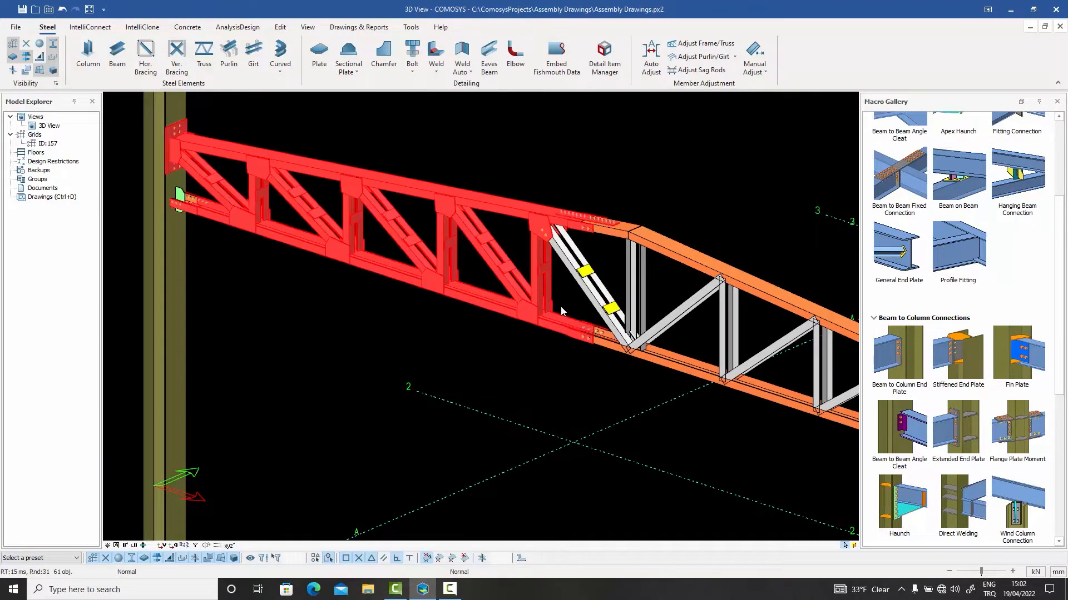
pyautogui.rightClick(481, 157)
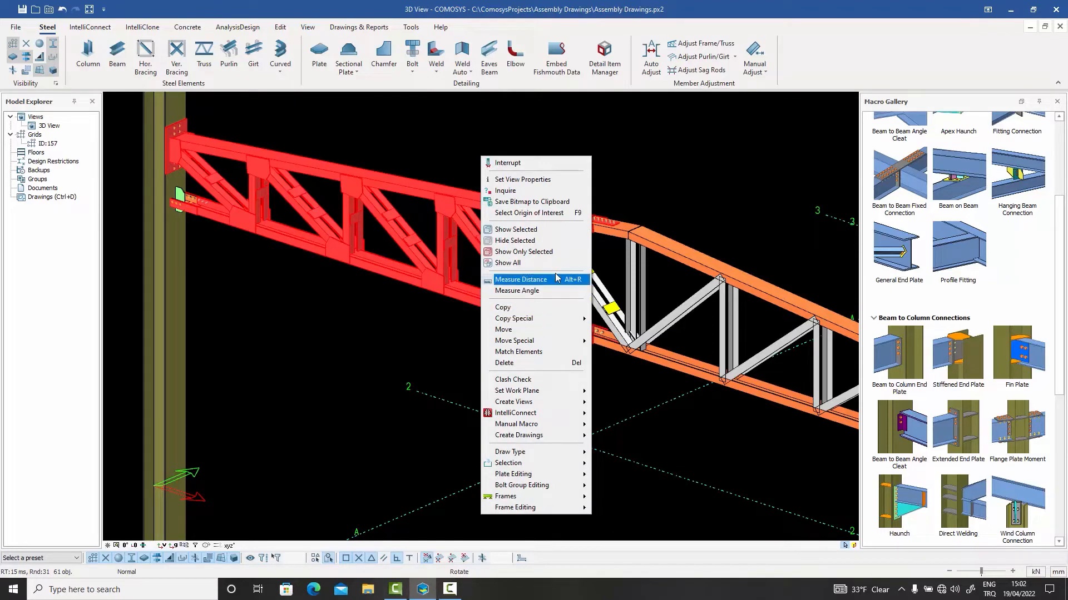
pyautogui.click(532, 252)
# - Examine the isolated truss assembly along its length, picking out the tie plates on two of its diagonals
pyautogui.moveTo(507, 169); pyautogui.dragTo(599, 314, button='middle')
pyautogui.scroll(3, 658, 260)
pyautogui.scroll(5, 599, 318)
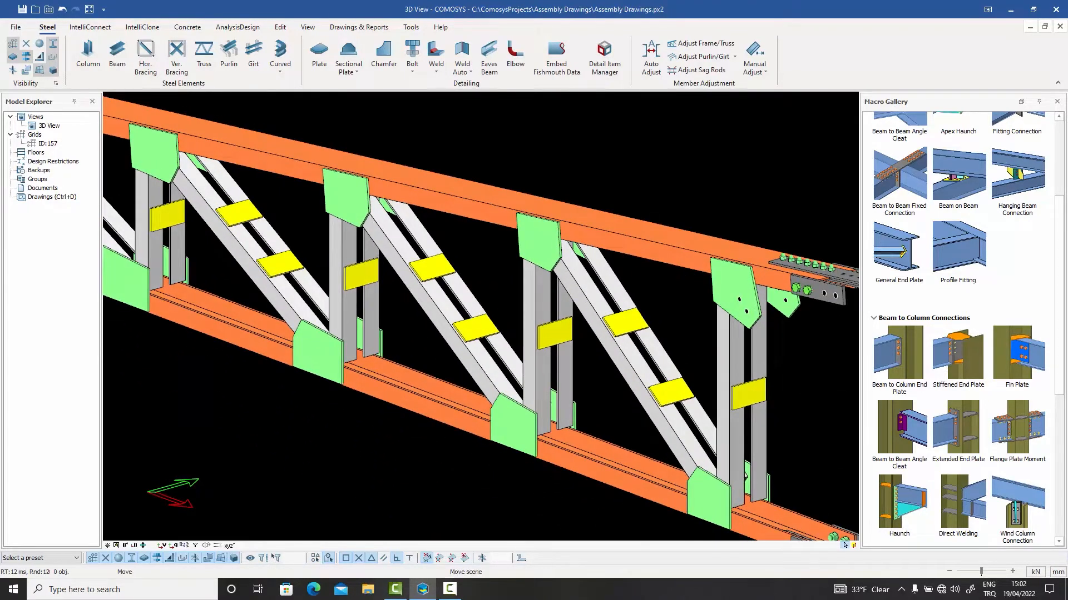
pyautogui.moveTo(570, 269); pyautogui.dragTo(660, 312, button='middle')
pyautogui.scroll(-3, 456, 266)
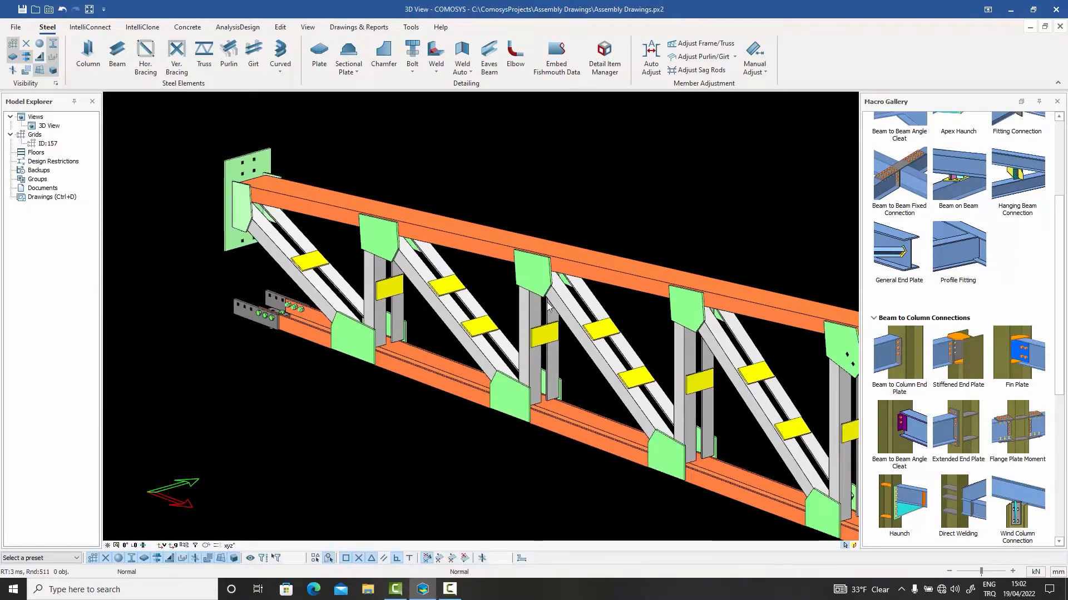
pyautogui.scroll(3, 456, 265)
pyautogui.moveTo(466, 269)
pyautogui.keyDown('shift'); pyautogui.mouseDown(button='middle')
pyautogui.moveTo(453, 271)
pyautogui.moveTo(473, 270)
pyautogui.mouseUp(button='middle'); pyautogui.keyUp('shift')
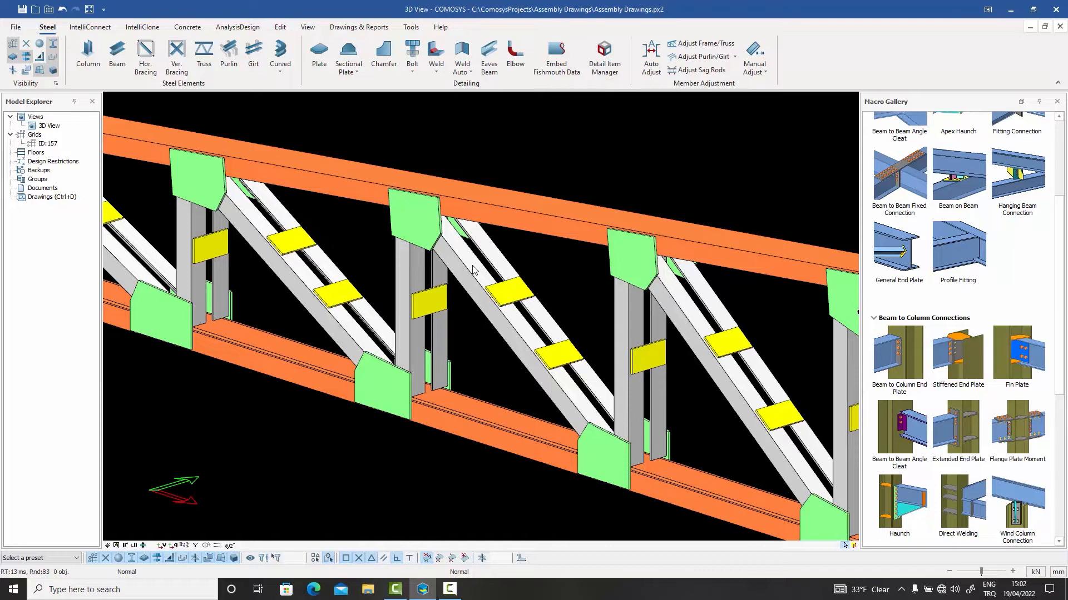
pyautogui.click(517, 296)
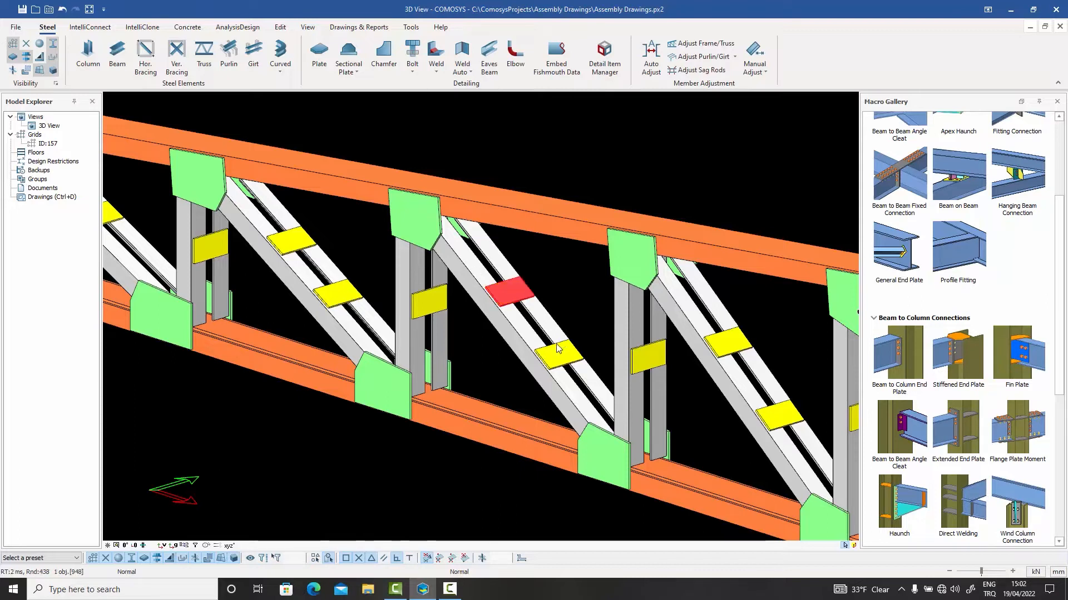
pyautogui.click(561, 356)
pyautogui.click(285, 245)
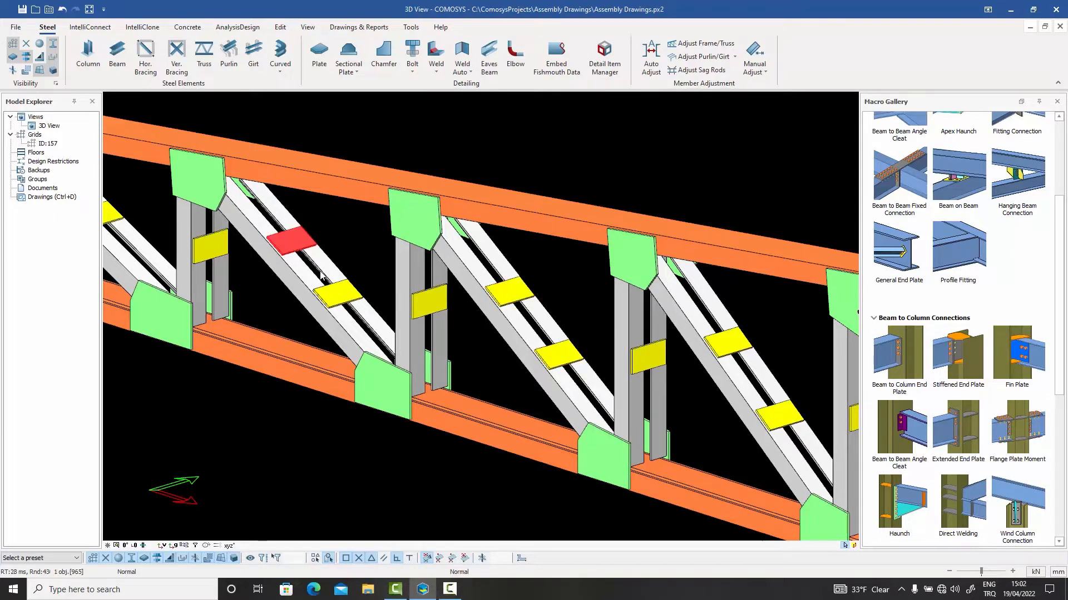
pyautogui.click(336, 301)
pyautogui.click(358, 259)
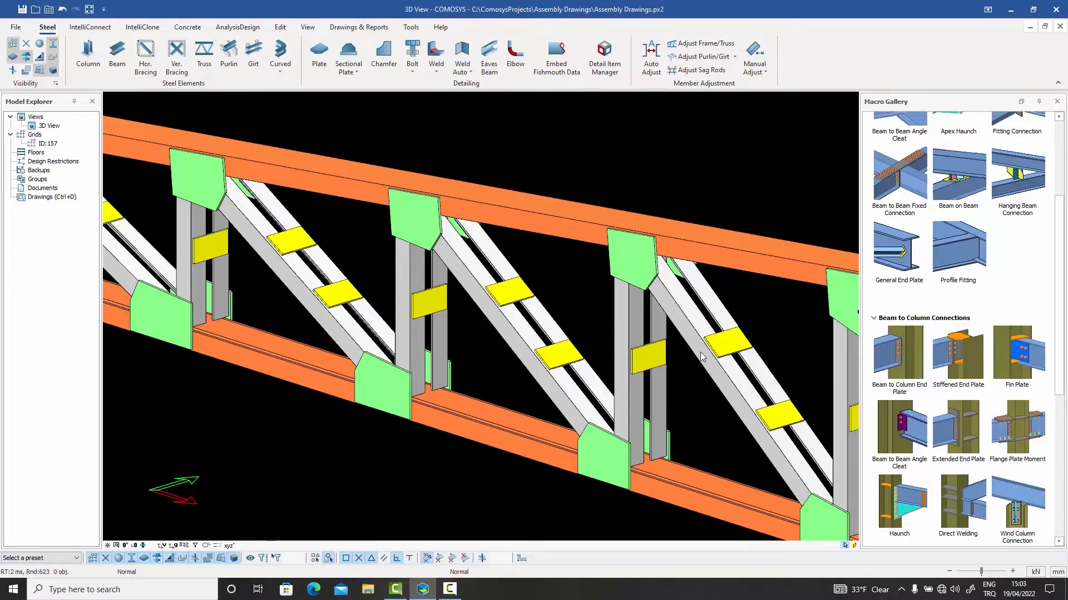
# - Perform part and assembly numbering for group 0 with the existing numbering options, and close the numbering options
pyautogui.click(351, 29)
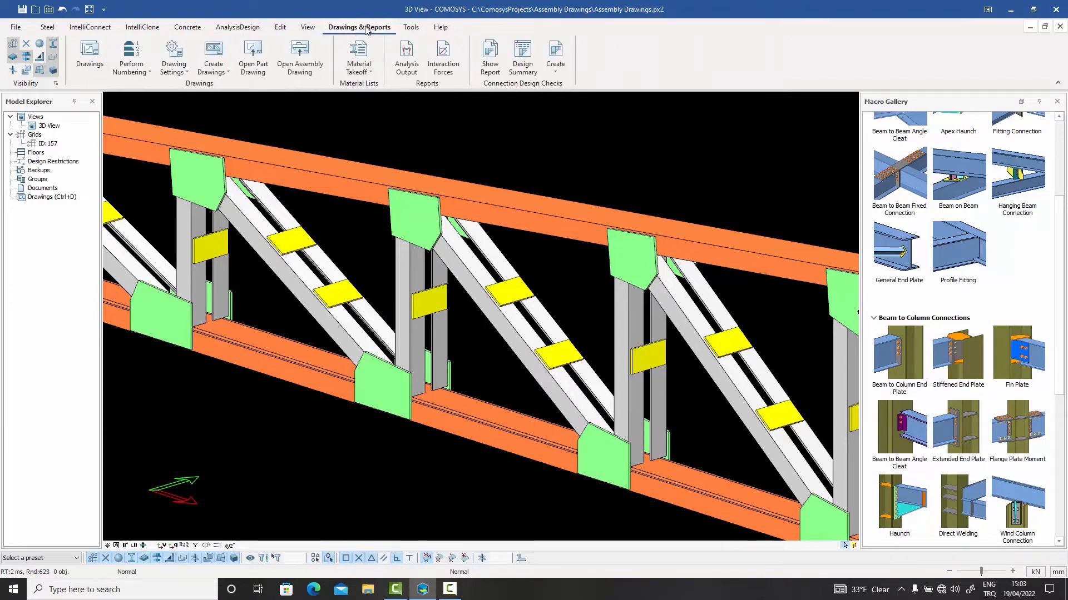
pyautogui.click(148, 72)
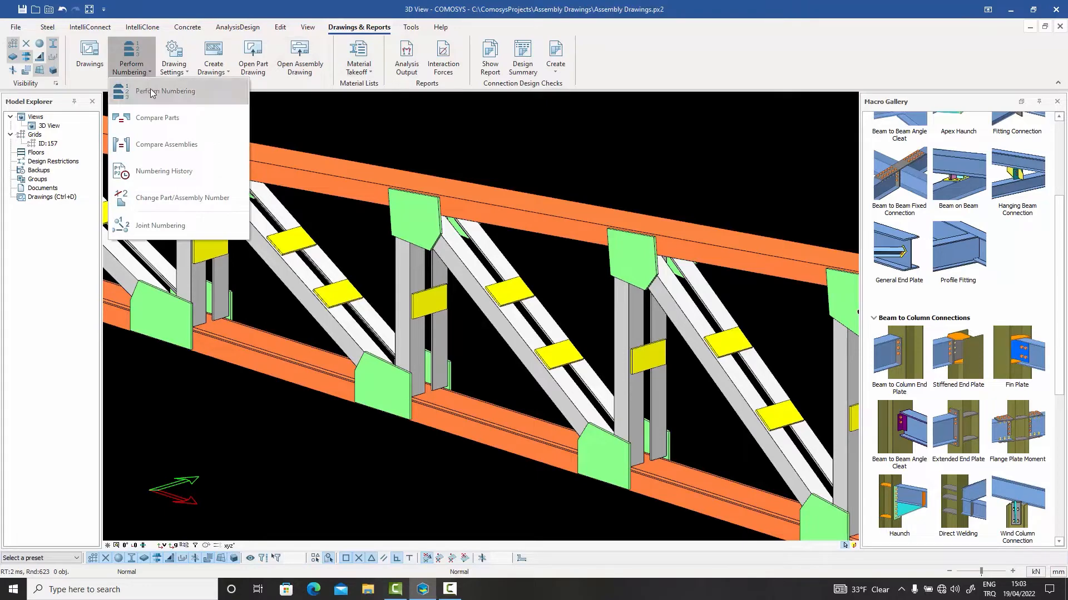
pyautogui.keyDown('shift'); pyautogui.click(151, 92); pyautogui.keyUp('shift')
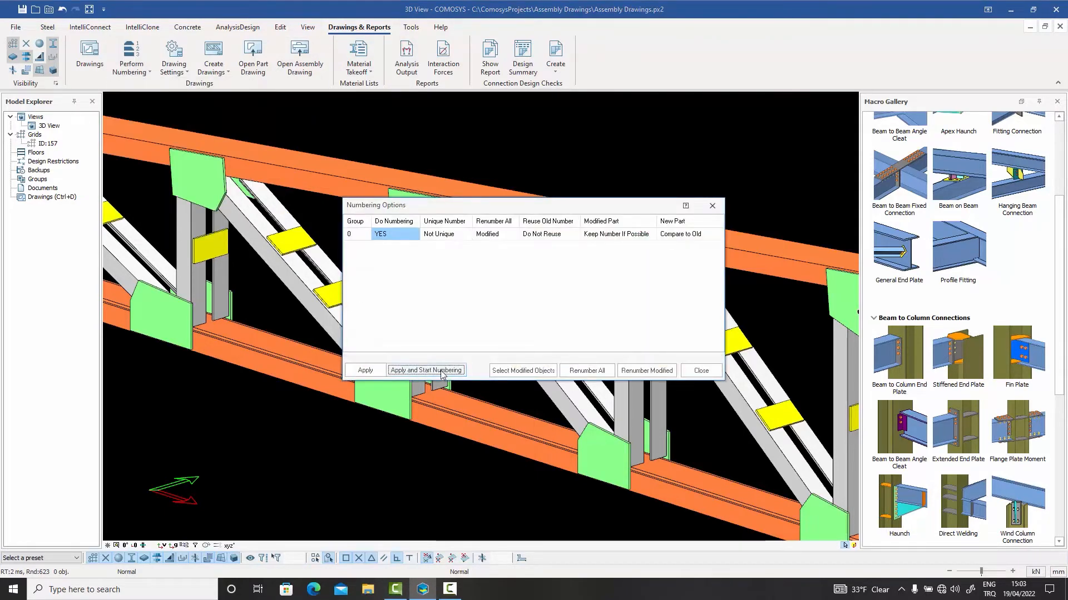
pyautogui.click(427, 371)
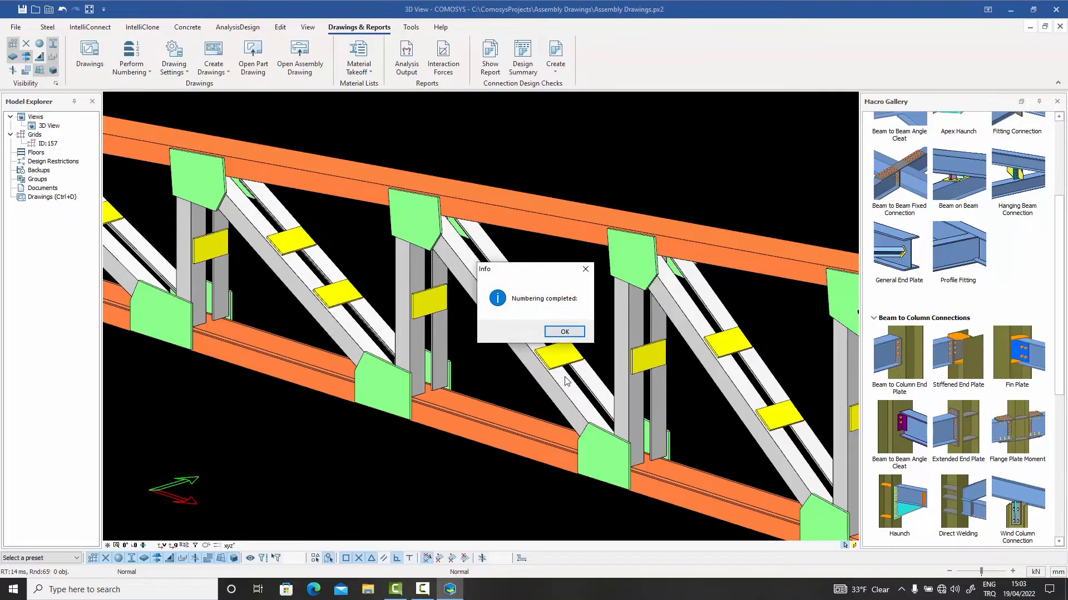
pyautogui.click(564, 333)
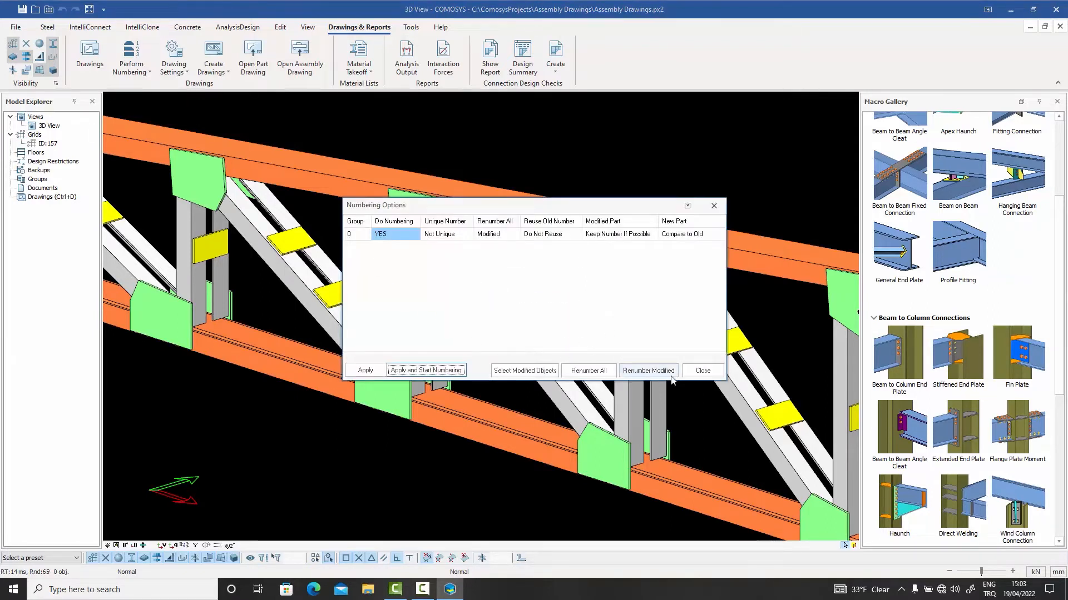
pyautogui.click(695, 373)
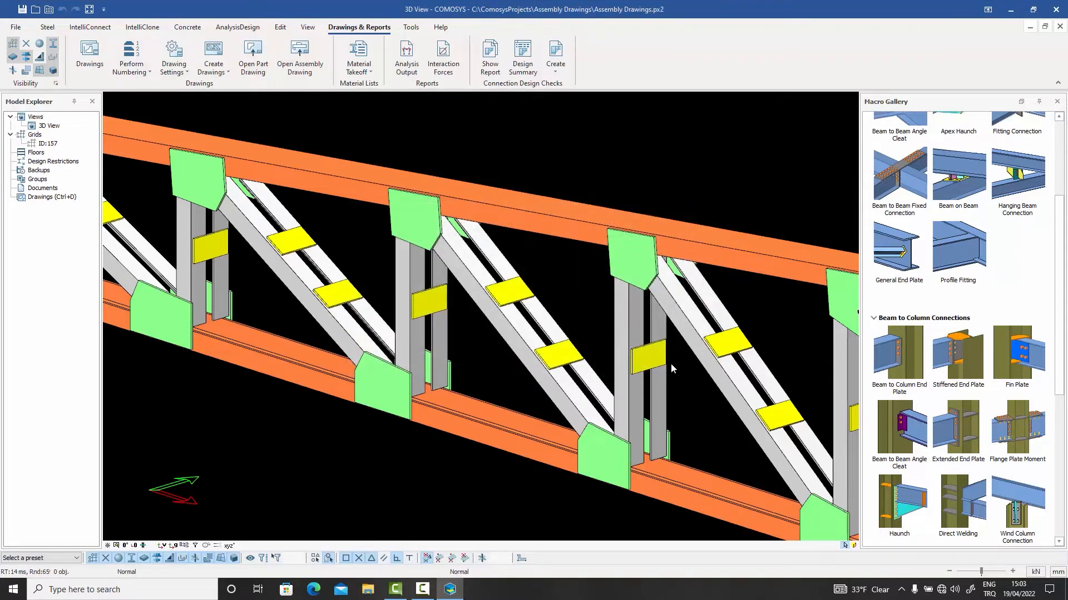
# - Inspect individual members of the isolated truss assembly by picking a gusset plate, a diagonal, a tie plate and the upper chord
pyautogui.moveTo(550, 326); pyautogui.dragTo(612, 353, button='middle')
pyautogui.click(412, 207)
pyautogui.click(467, 247)
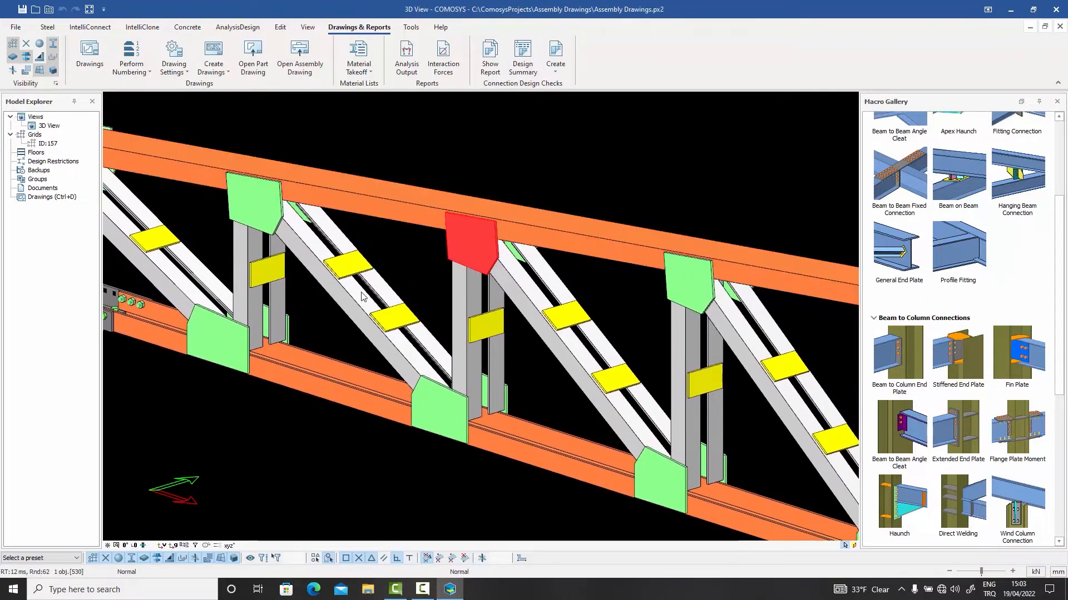
pyautogui.click(360, 293)
pyautogui.click(350, 268)
pyautogui.click(396, 213)
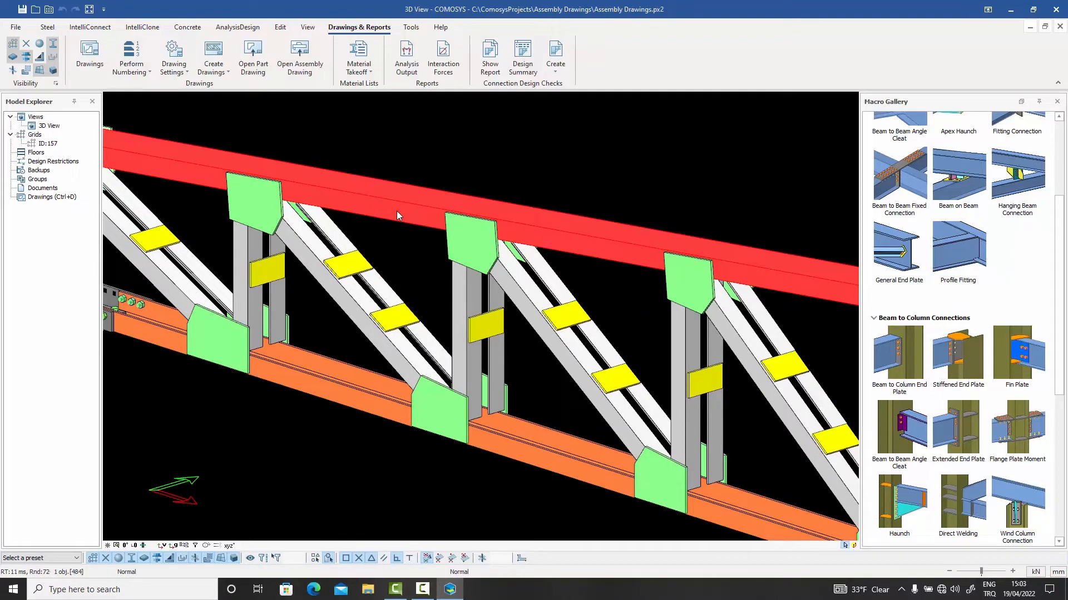
pyautogui.click(409, 147)
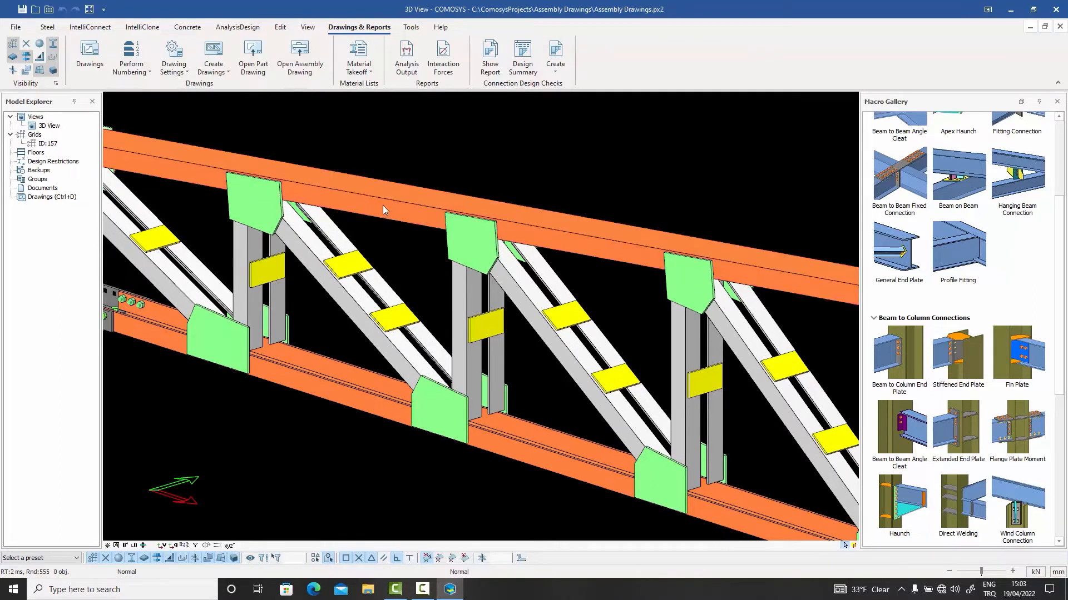
pyautogui.click(383, 206)
pyautogui.rightClick(383, 206)
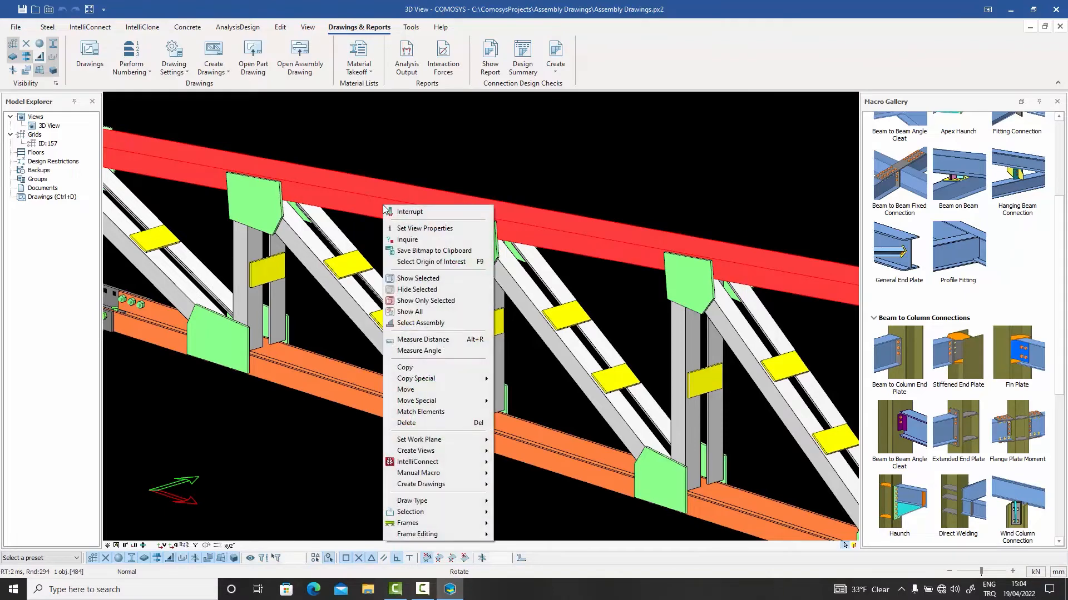
pyautogui.click(425, 129)
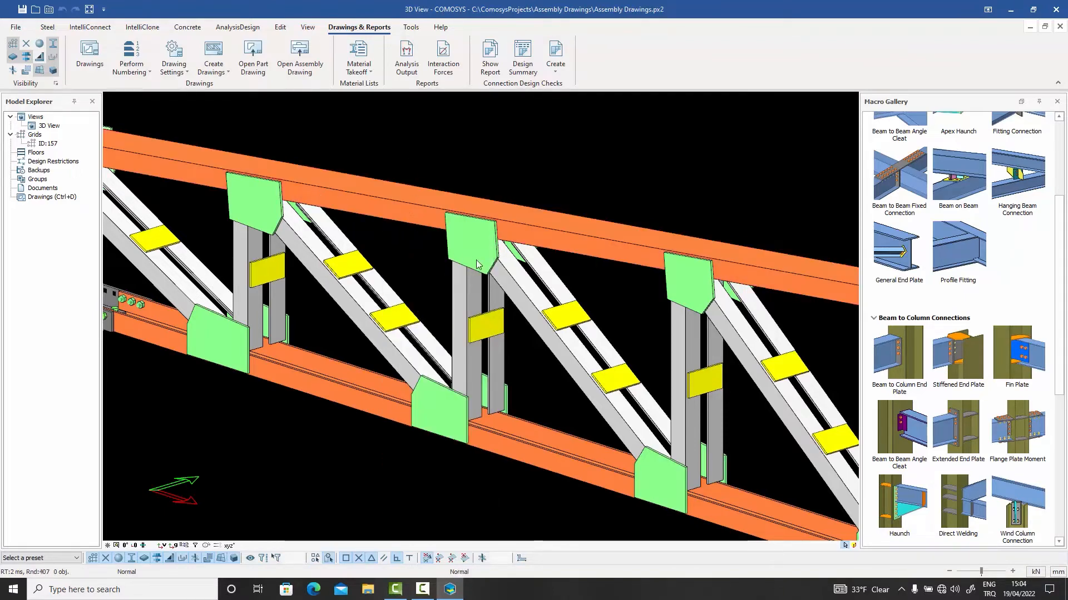
# - Check the general definitions of the truss's top chord and bottom chord profiles, closing each without changes
pyautogui.doubleClick(399, 211)
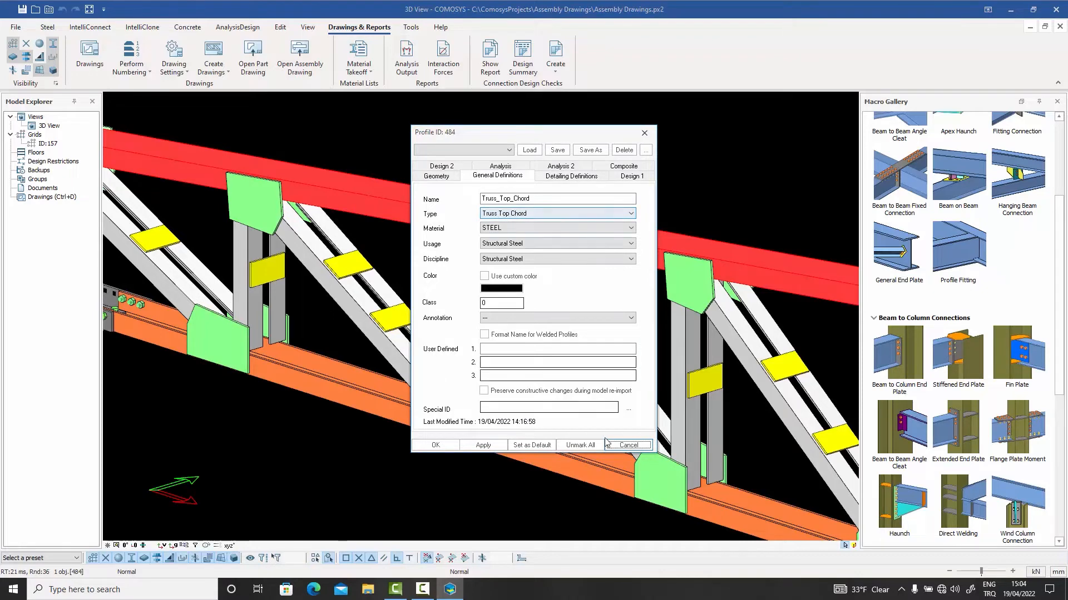
pyautogui.click(628, 445)
pyautogui.doubleClick(332, 391)
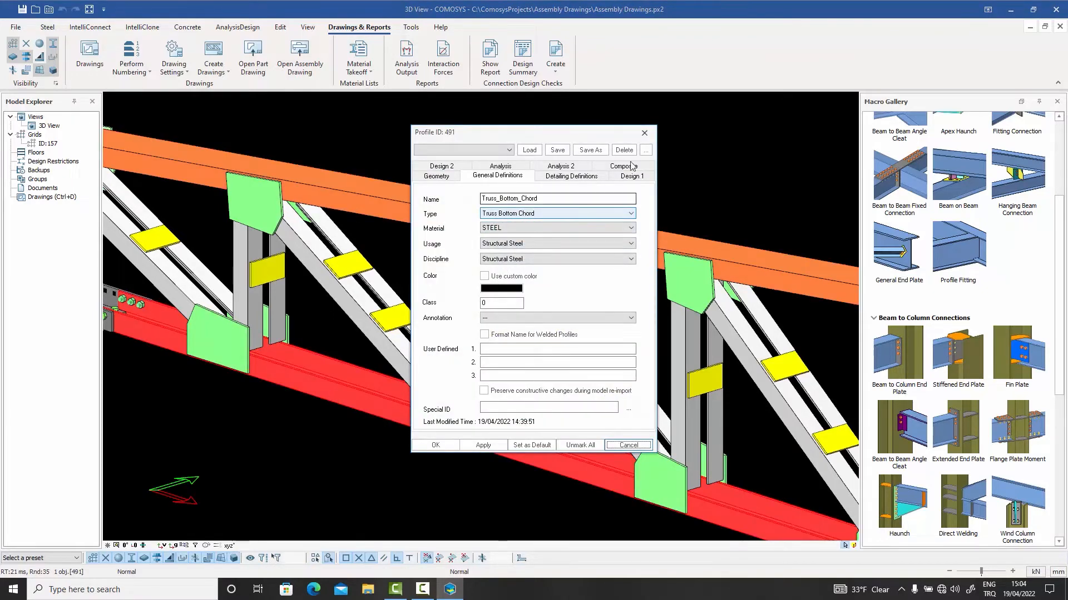
pyautogui.click(644, 134)
pyautogui.click(614, 129)
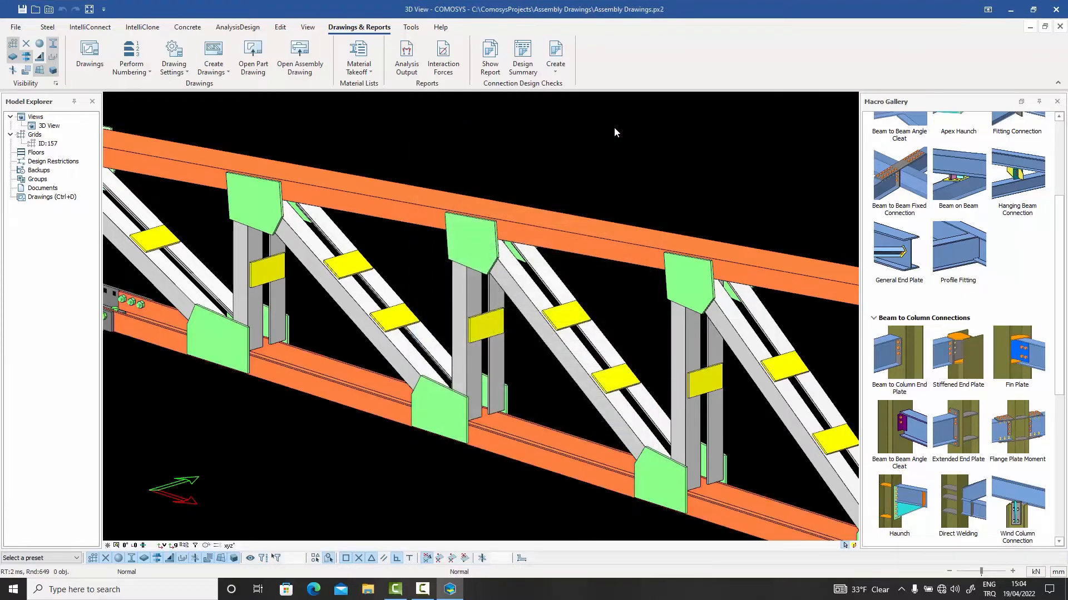
# - Create an assembly drawing from the truss's top chord and open drawing 835-156-CE-001 from the Drawings Manager
pyautogui.click(370, 210)
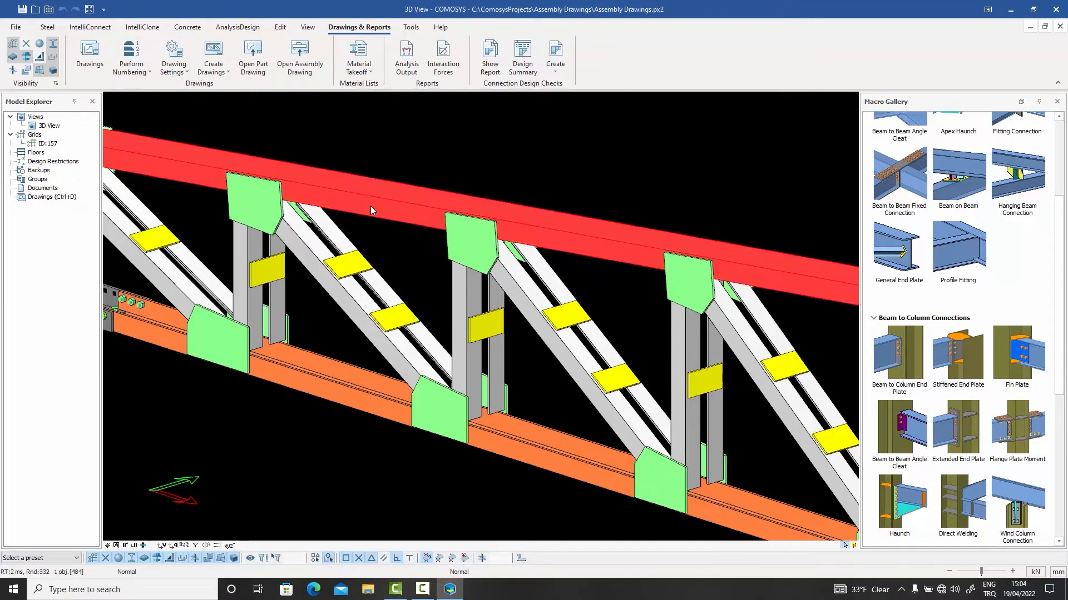
pyautogui.rightClick(371, 210)
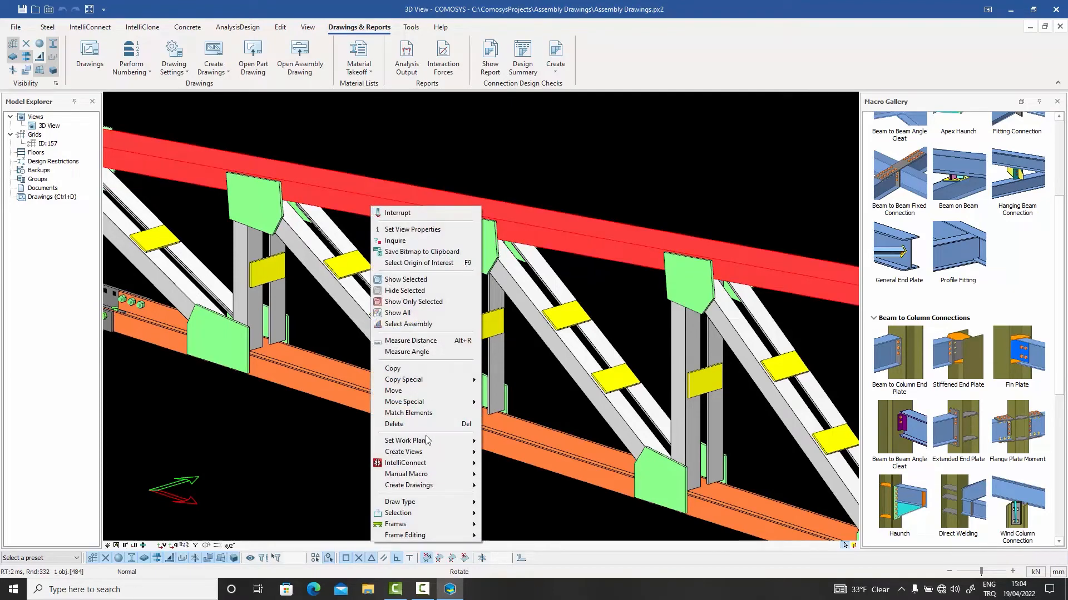
pyautogui.moveTo(429, 487)
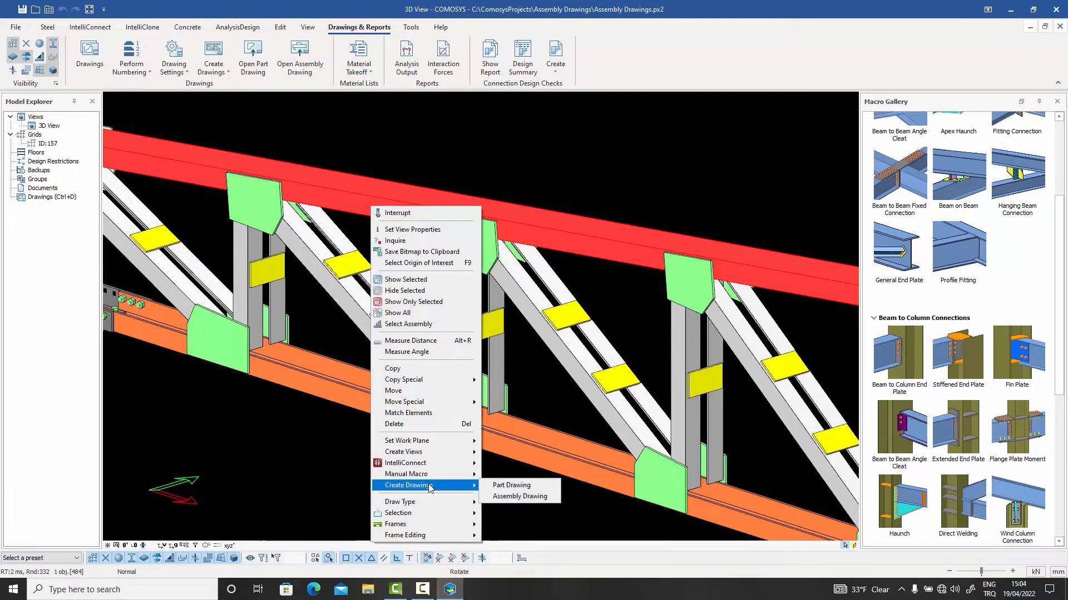
pyautogui.click(512, 496)
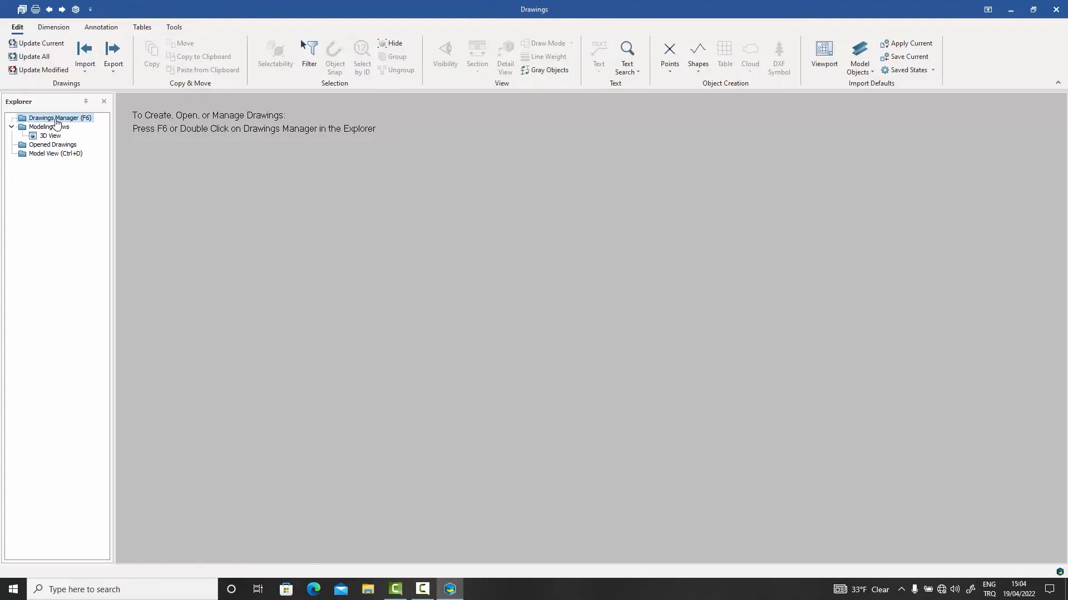
pyautogui.doubleClick(58, 120)
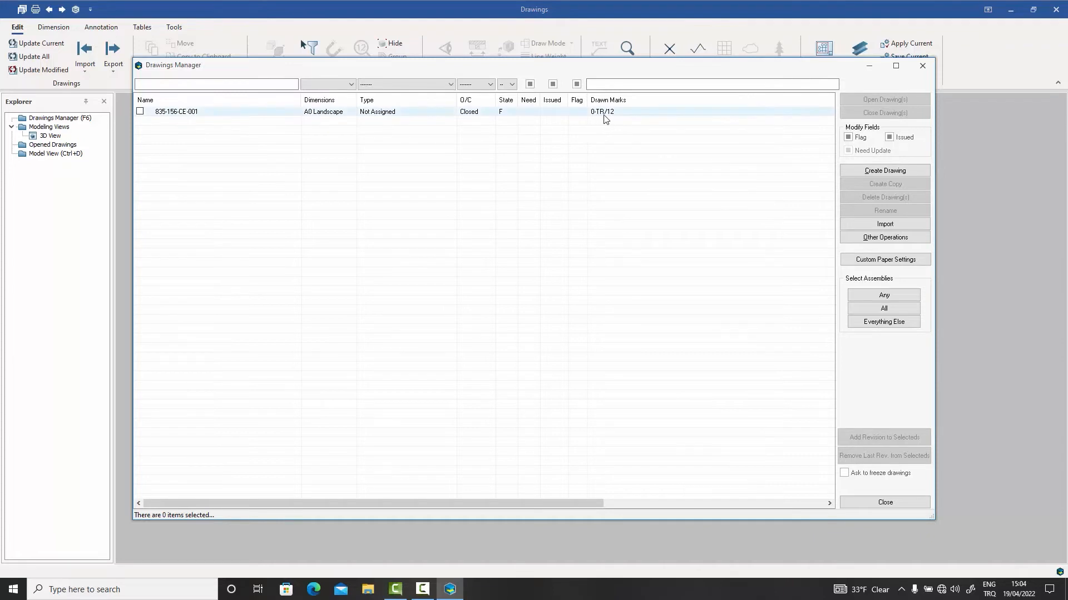
pyautogui.doubleClick(191, 113)
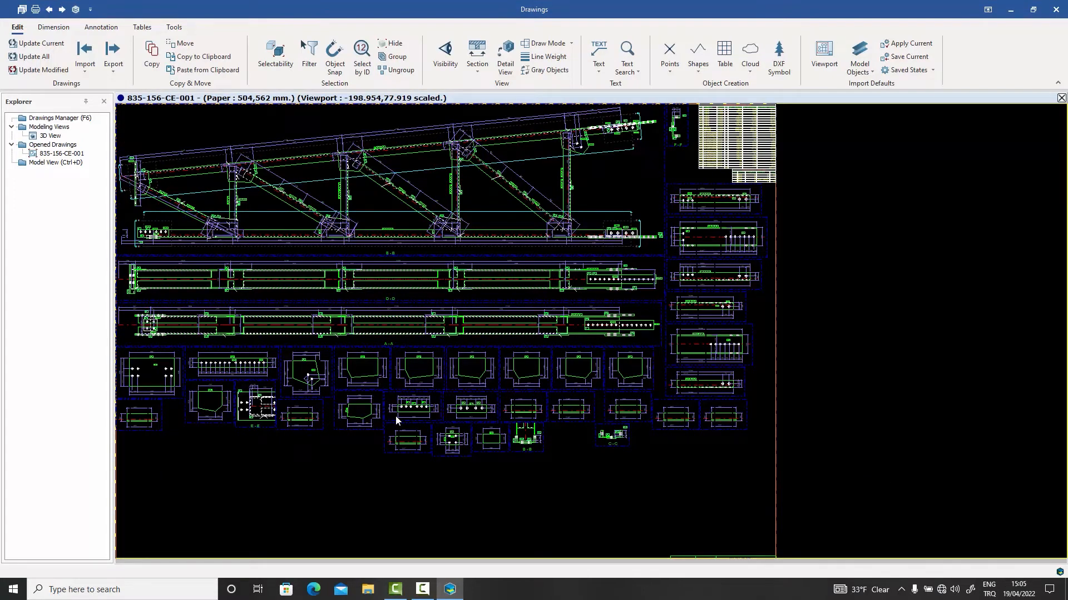
# - Examine the first bays of the truss elevation, checking member marks, weld symbols and dimensions, and pick a P/45 tie plate on the L80*8 P/5 diagonal
pyautogui.moveTo(371, 385); pyautogui.dragTo(505, 449, button='middle')
pyautogui.scroll(5, 310, 269)
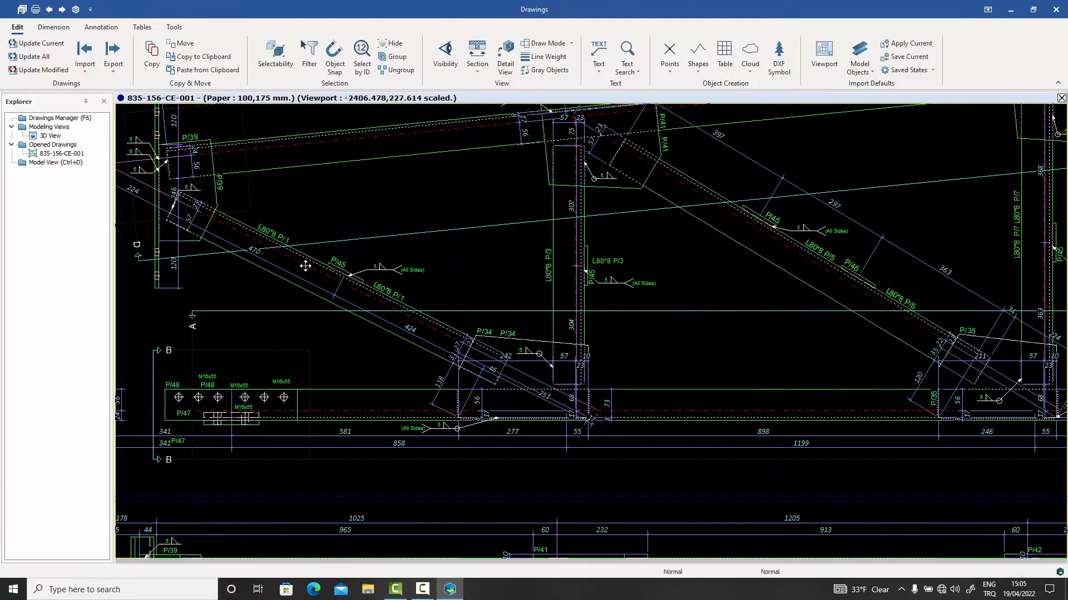
pyautogui.moveTo(305, 266); pyautogui.dragTo(330, 320, button='middle')
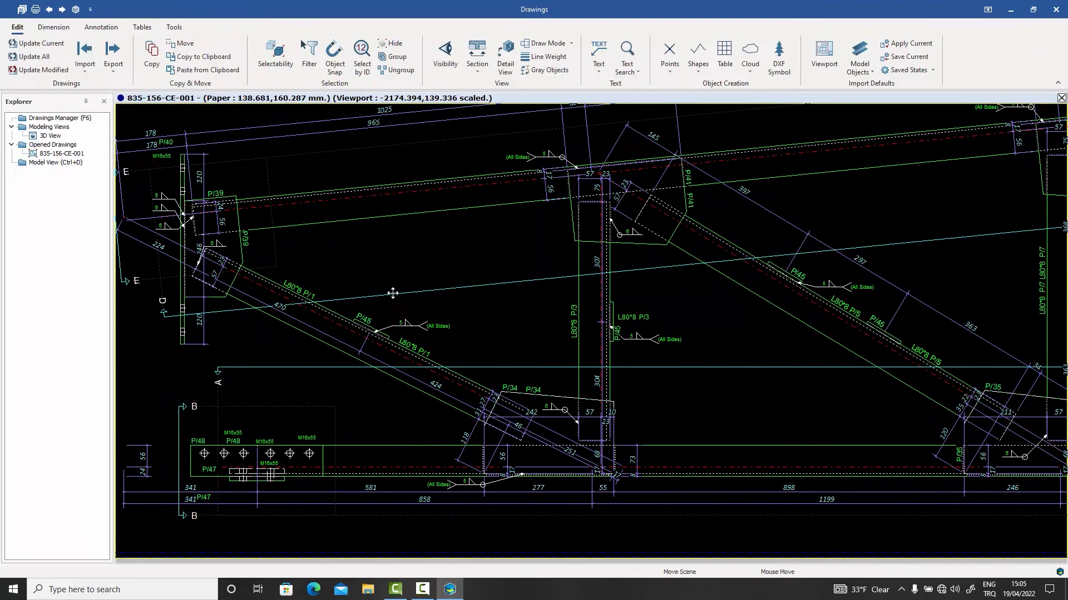
pyautogui.moveTo(388, 296); pyautogui.dragTo(164, 294, button='middle')
pyautogui.moveTo(406, 310); pyautogui.dragTo(426, 353, button='middle')
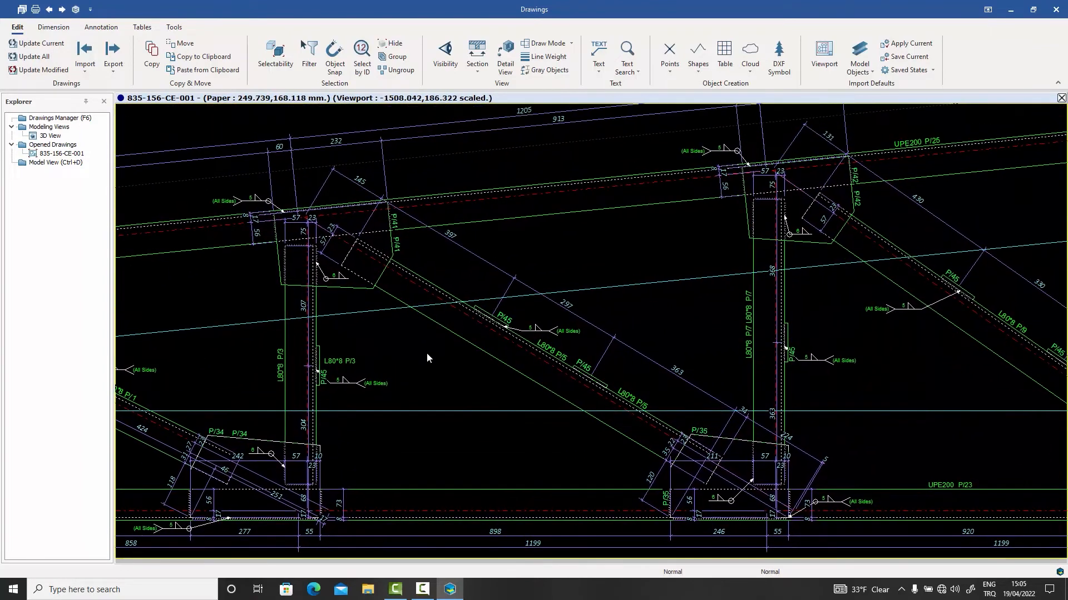
pyautogui.click(480, 349)
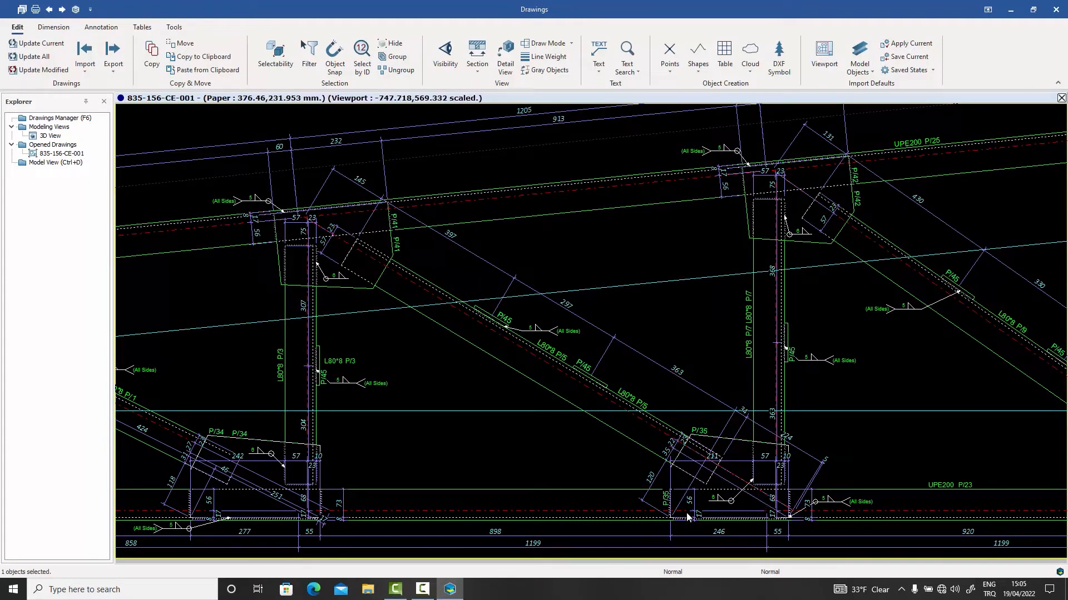
pyautogui.scroll(3, 452, 219)
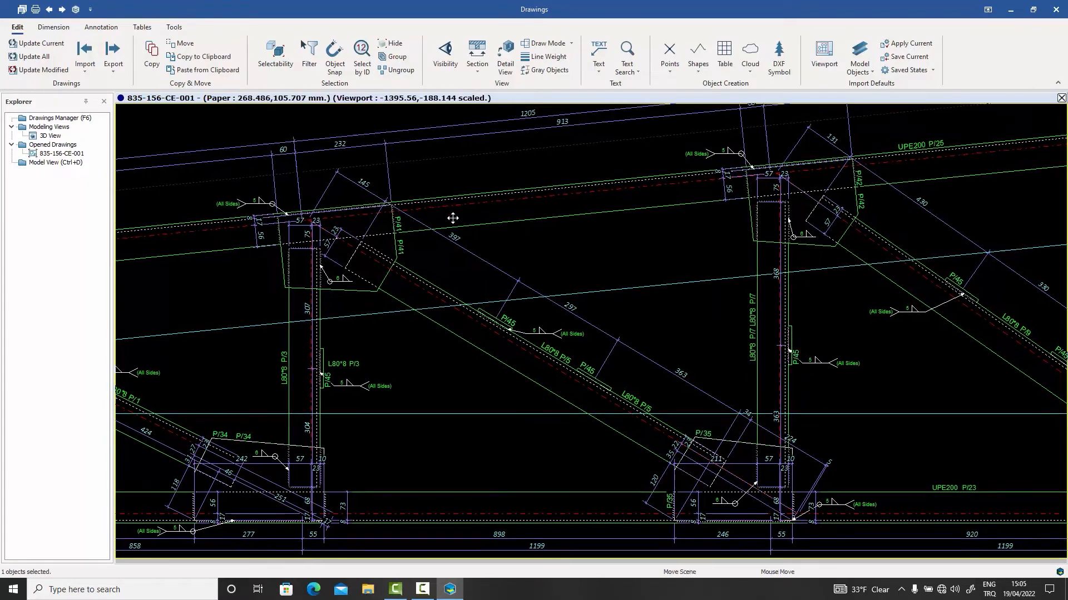
pyautogui.scroll(2, 479, 243)
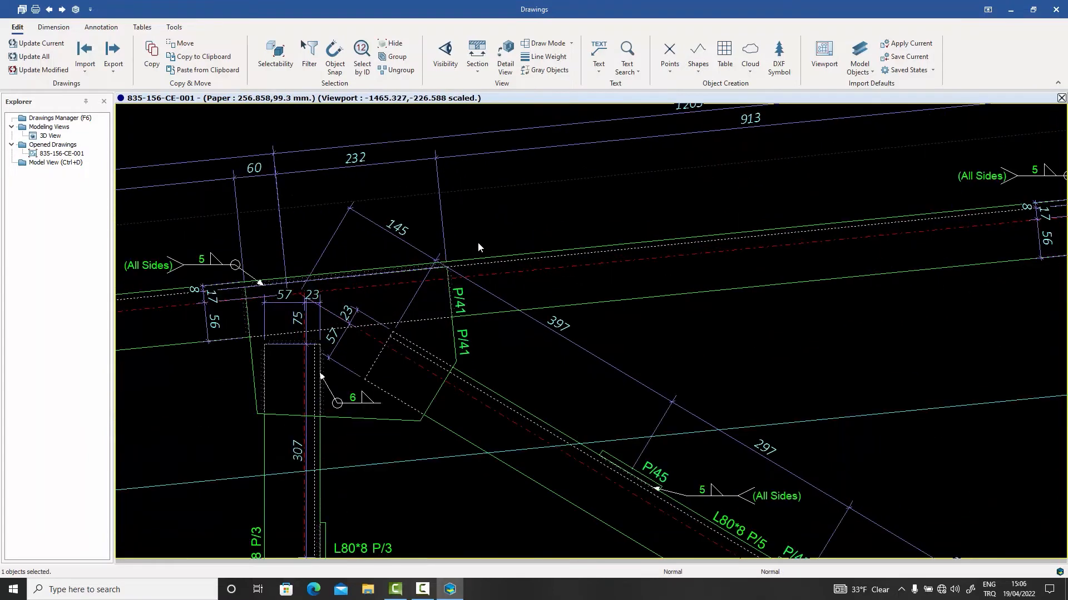
pyautogui.click(607, 460)
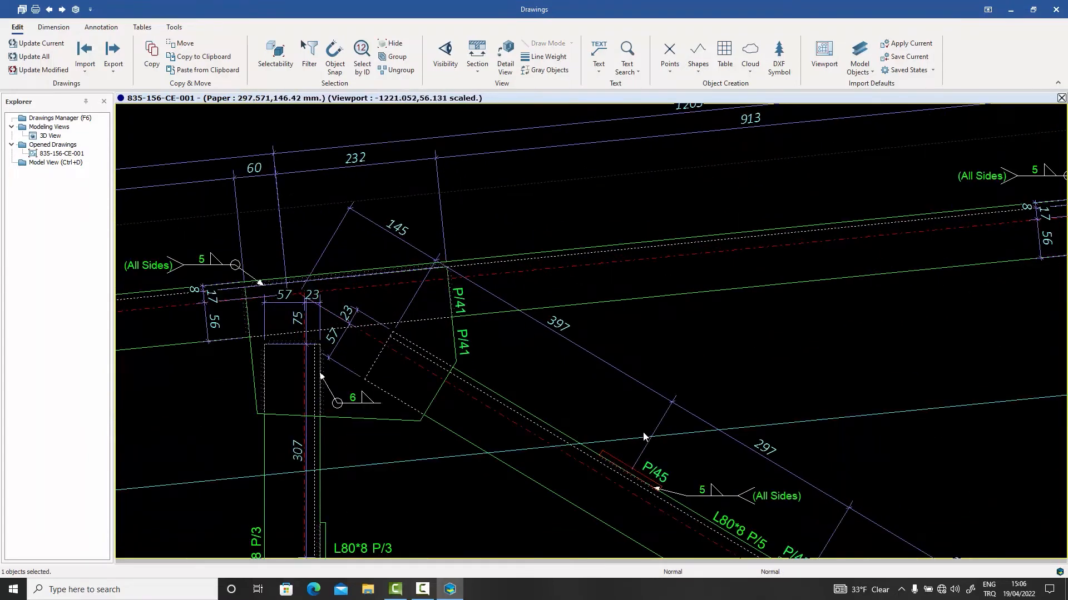
pyautogui.scroll(-2, 626, 415)
pyautogui.scroll(-2, 620, 412)
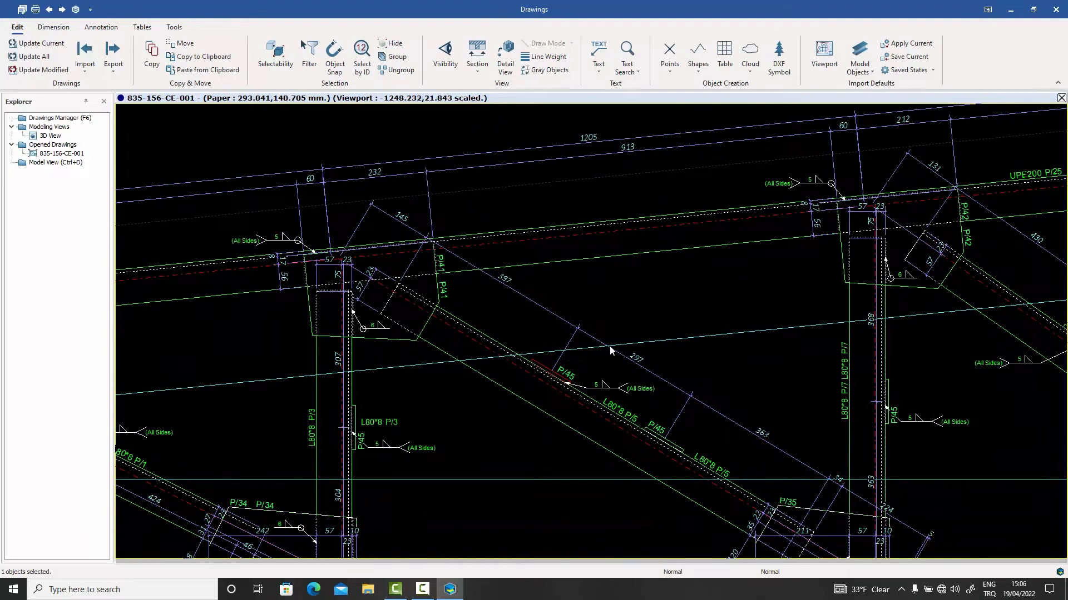
# - Examine the top chord joints at gusset plates P/42 and P/43 and the neighbouring bays of the truss elevation
pyautogui.moveTo(629, 357); pyautogui.dragTo(567, 372, button='middle')
pyautogui.moveTo(656, 368); pyautogui.dragTo(462, 373, button='middle')
pyautogui.moveTo(628, 302)
pyautogui.mouseDown(button='middle')
pyautogui.moveTo(602, 304)
pyautogui.moveTo(544, 347)
pyautogui.mouseUp(button='middle')
pyautogui.scroll(1, 589, 252)
pyautogui.moveTo(588, 253); pyautogui.dragTo(529, 273, button='middle')
pyautogui.scroll(1, 540, 261)
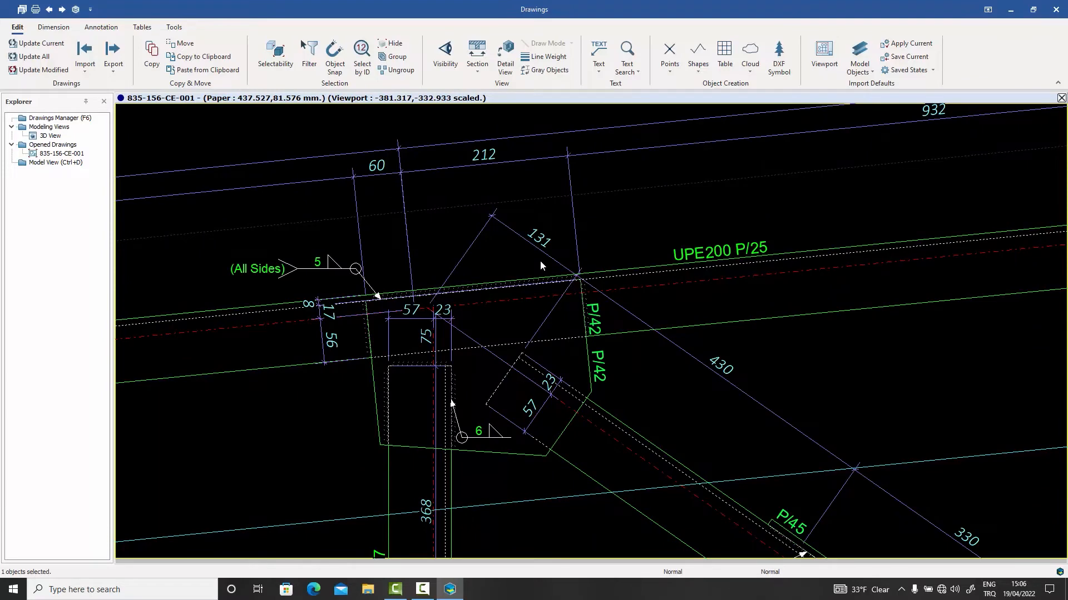
pyautogui.scroll(-3, 540, 264)
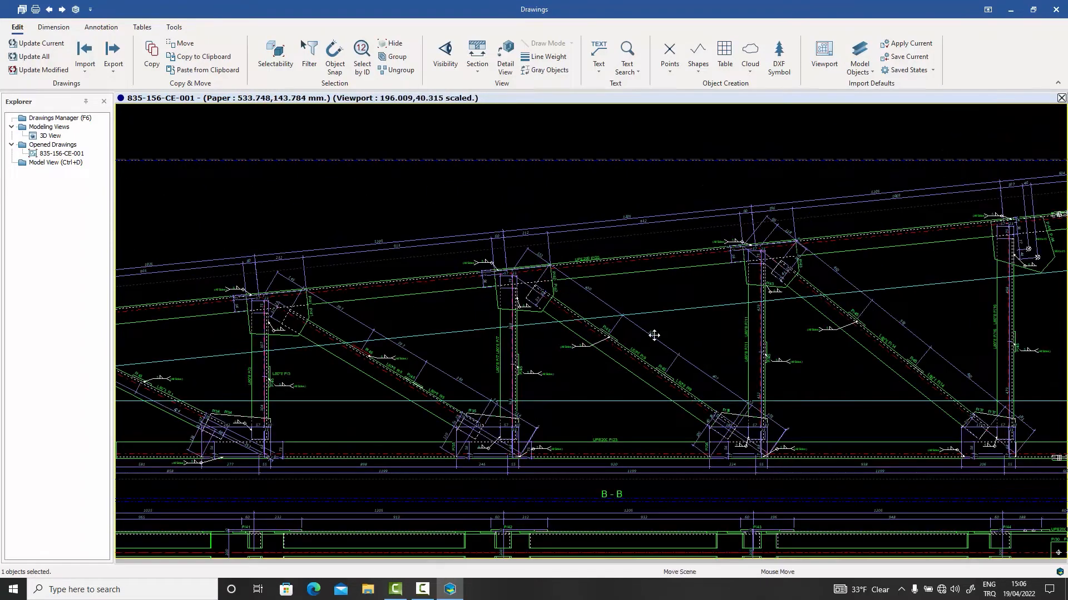
pyautogui.moveTo(653, 334)
pyautogui.mouseDown(button='middle')
pyautogui.moveTo(574, 307)
pyautogui.moveTo(603, 312)
pyautogui.moveTo(567, 327)
pyautogui.mouseUp(button='middle')
pyautogui.scroll(5, 580, 264)
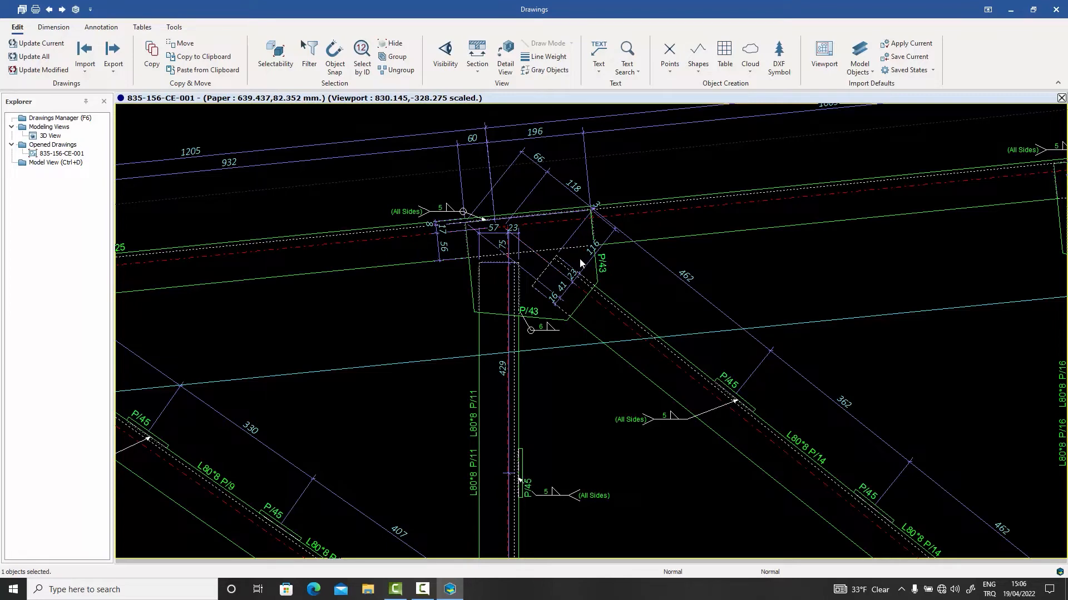
pyautogui.scroll(-3, 580, 263)
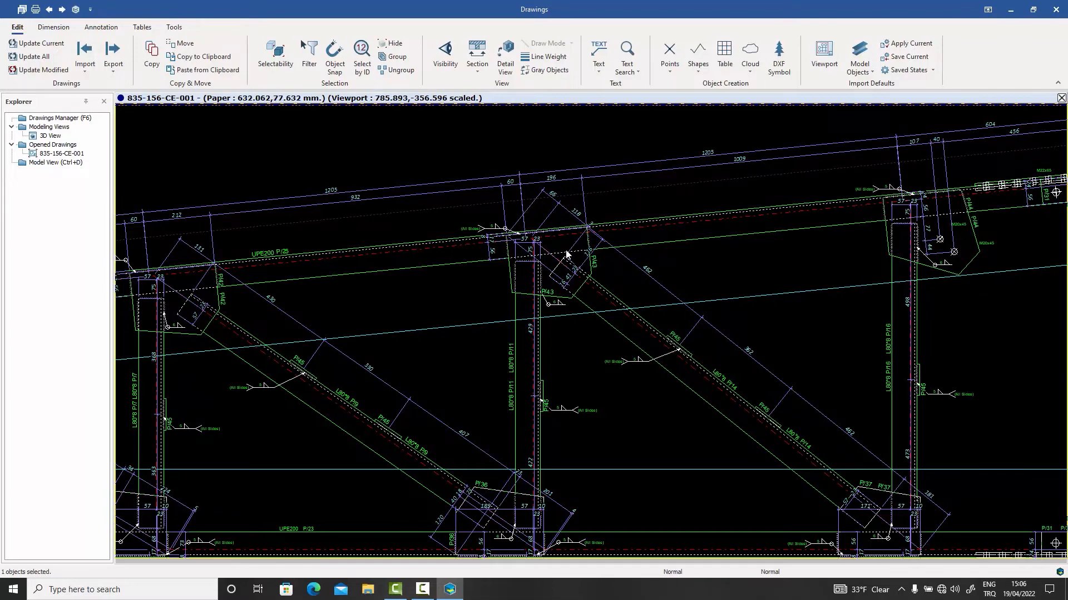
pyautogui.scroll(-3, 566, 254)
pyautogui.scroll(3, 542, 249)
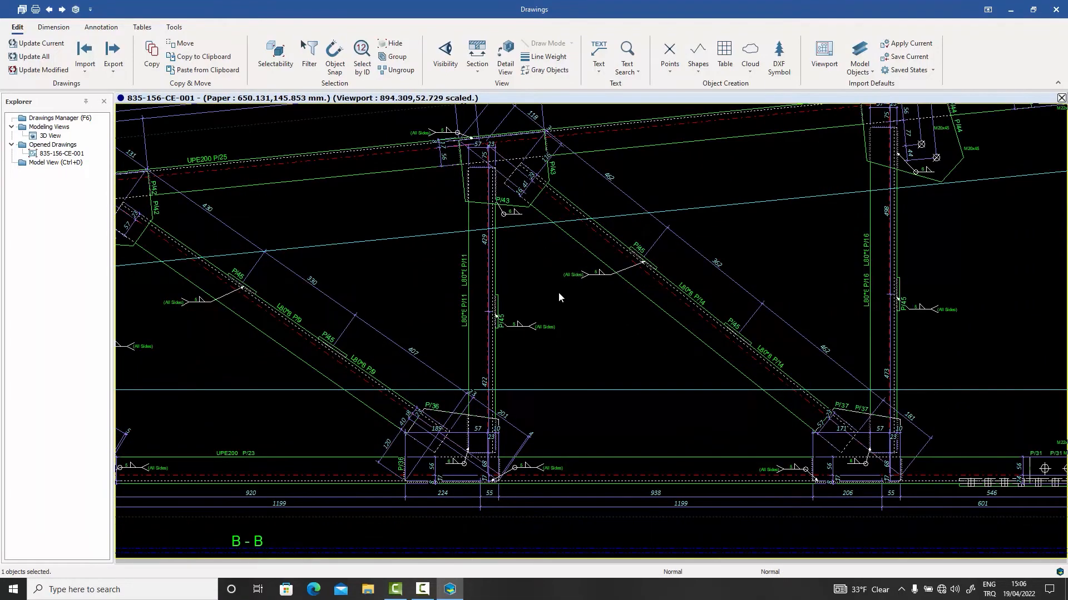
pyautogui.scroll(-5, 567, 291)
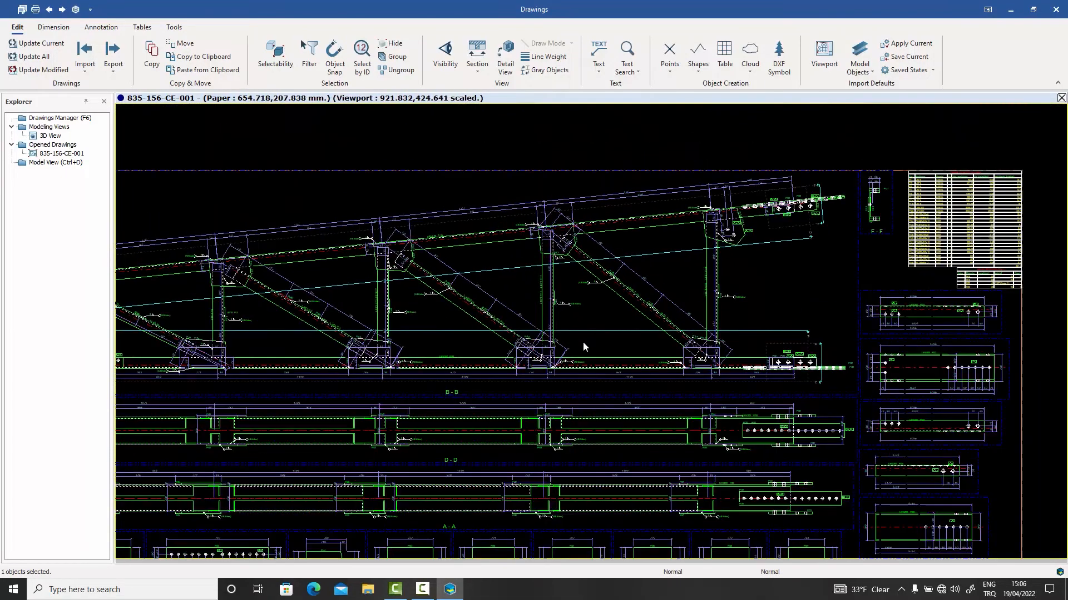
# - Examine the single-part views of the UPE200 chords P/23 and P/25, including their hole positions and dimensions
pyautogui.scroll(5, 682, 295)
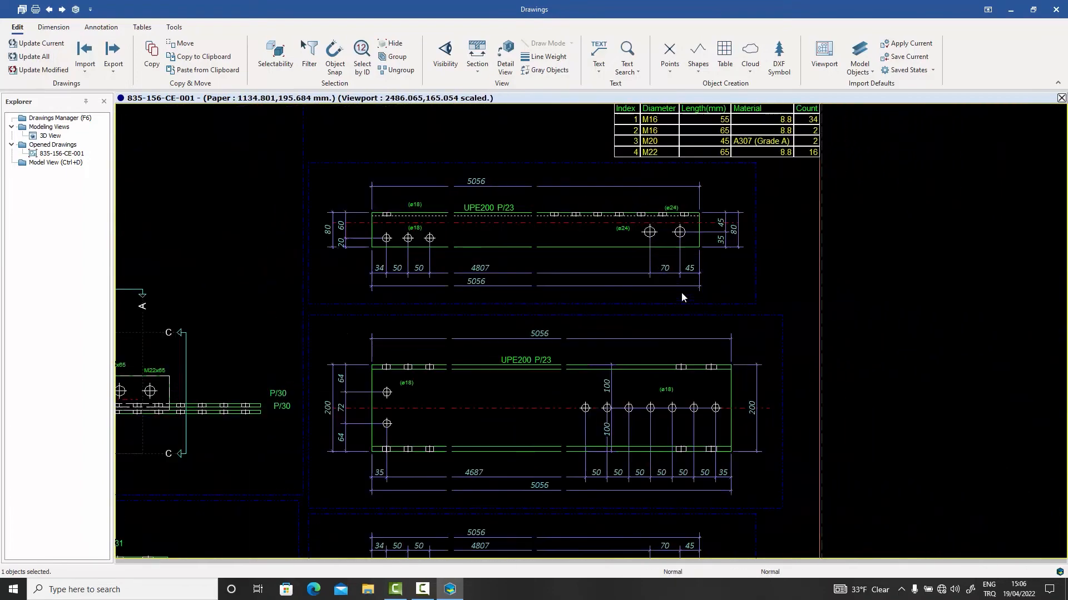
pyautogui.scroll(-3, 680, 294)
pyautogui.scroll(2, 673, 283)
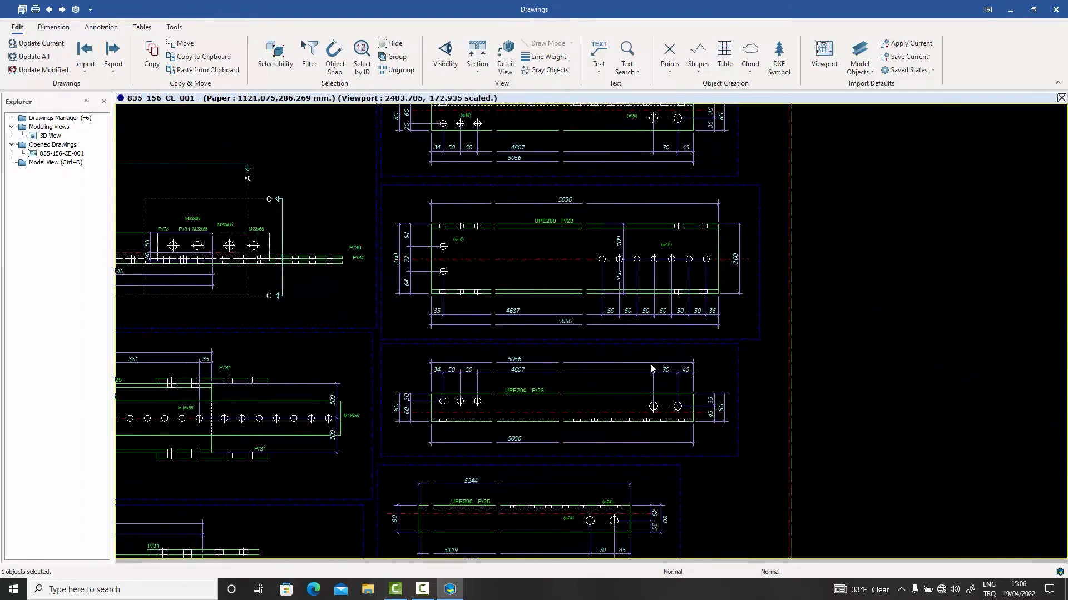
pyautogui.scroll(2, 640, 286)
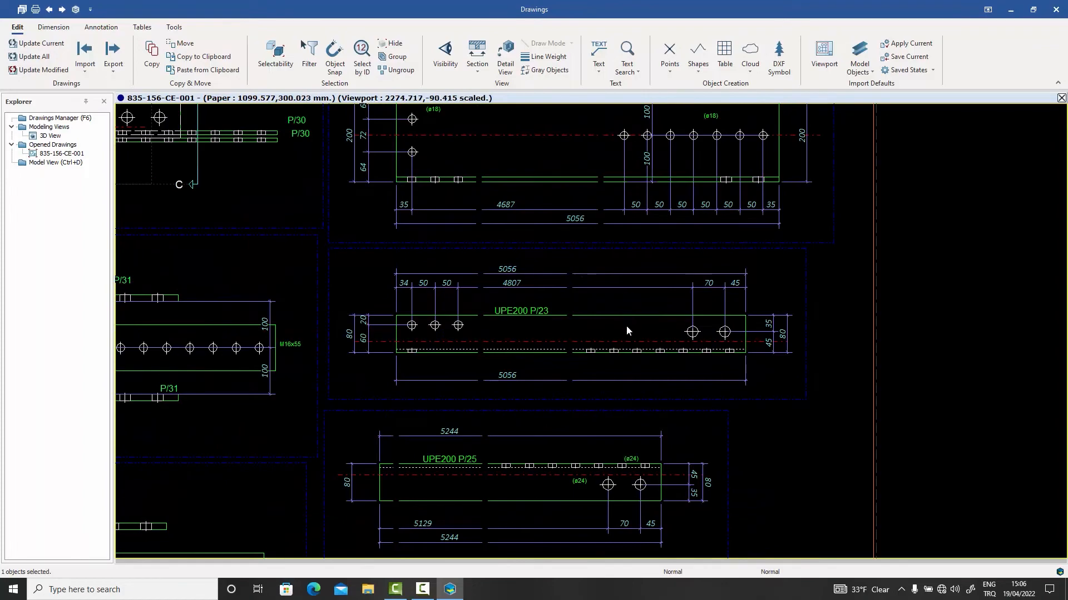
pyautogui.scroll(-5, 626, 326)
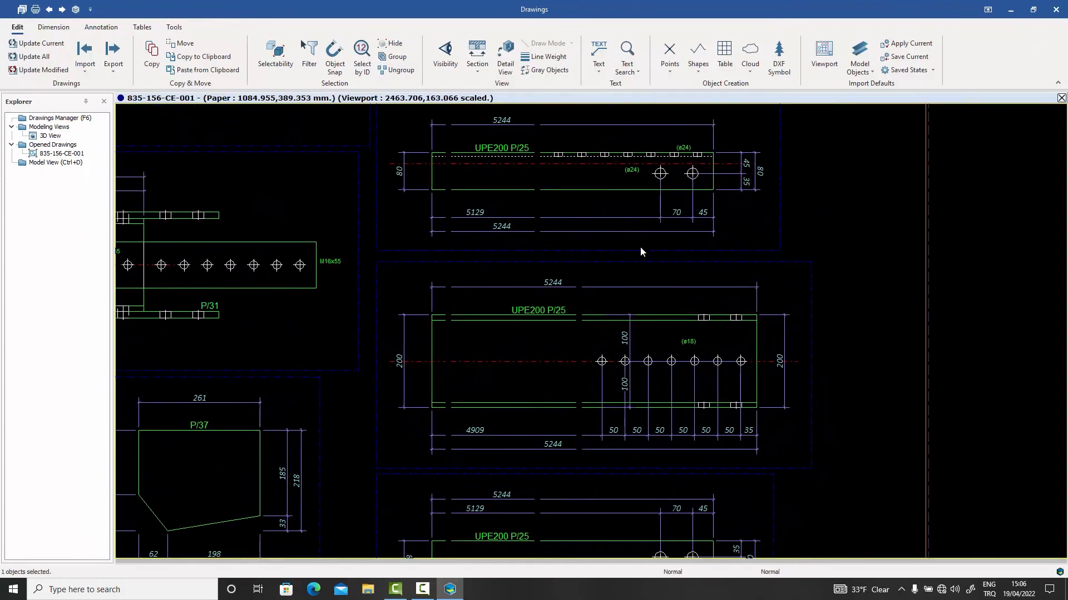
pyautogui.scroll(-3, 572, 274)
# - Examine the single-part views of the gusset plates, the drilled splice plates, the L80*8 angles and the P/45 tie plate
pyautogui.scroll(4, 463, 344)
pyautogui.moveTo(453, 350); pyautogui.dragTo(575, 329, button='middle')
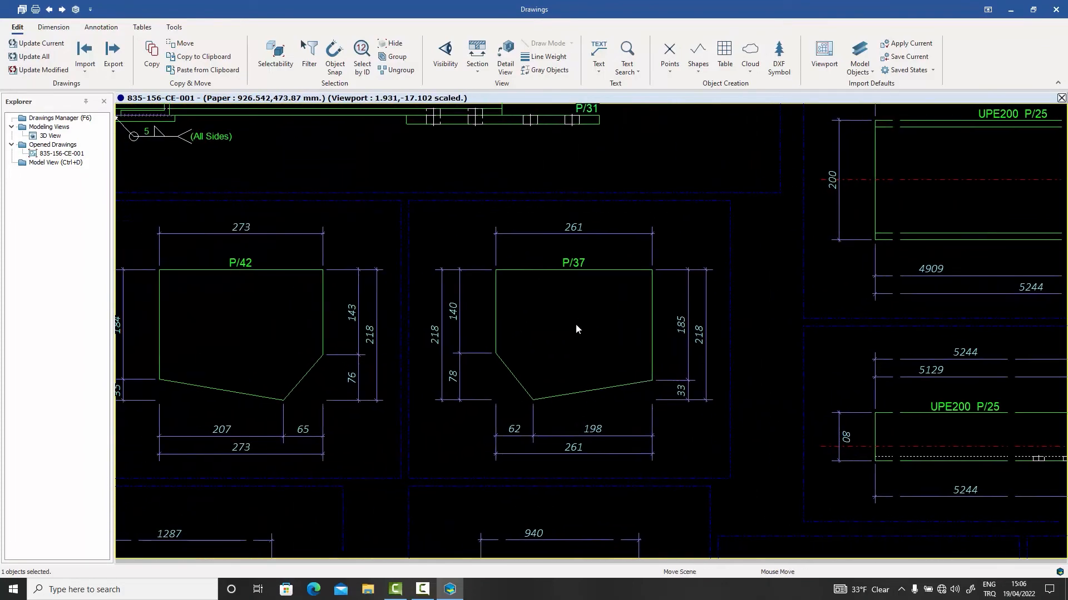
pyautogui.scroll(1, 576, 329)
pyautogui.scroll(-3, 574, 324)
pyautogui.moveTo(442, 335)
pyautogui.mouseDown(button='middle')
pyautogui.moveTo(742, 333)
pyautogui.moveTo(653, 276)
pyautogui.mouseUp(button='middle')
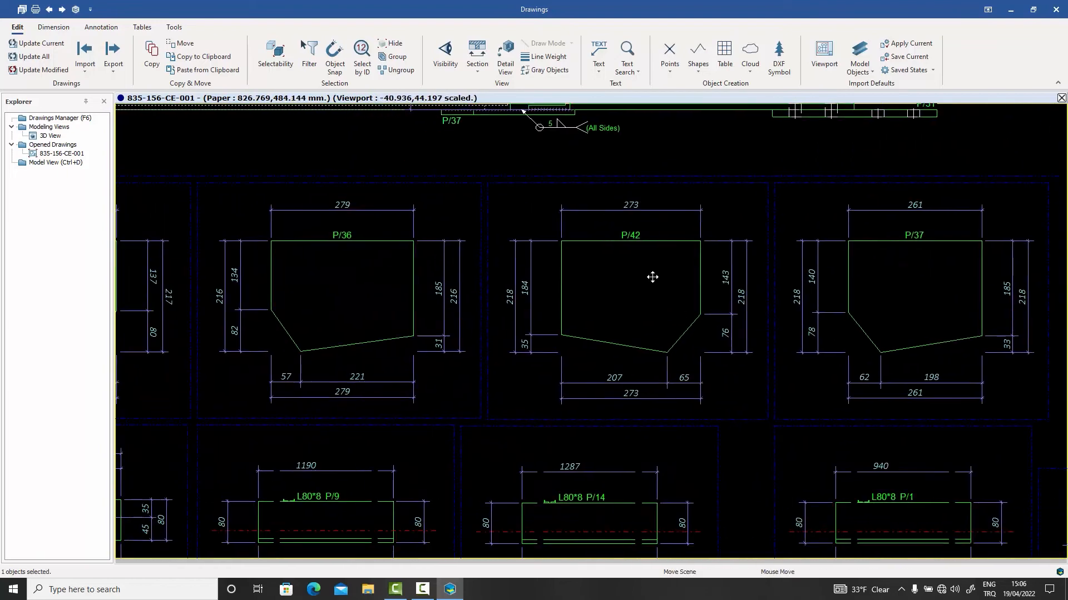
pyautogui.scroll(-2, 659, 268)
pyautogui.scroll(3, 399, 432)
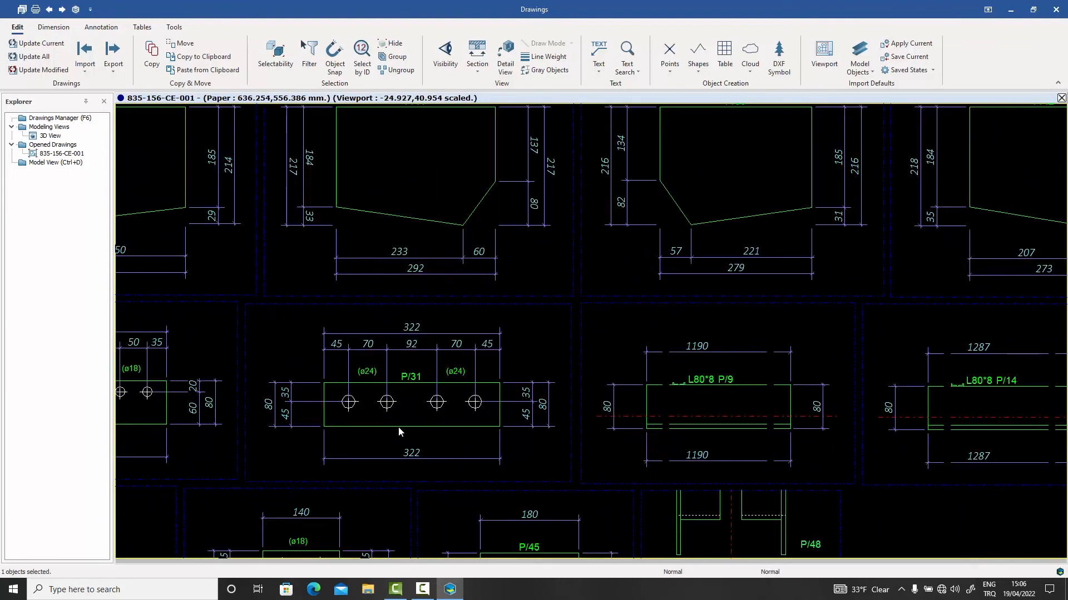
pyautogui.moveTo(398, 432); pyautogui.dragTo(554, 401, button='middle')
pyautogui.scroll(-3, 498, 403)
pyautogui.scroll(2, 420, 391)
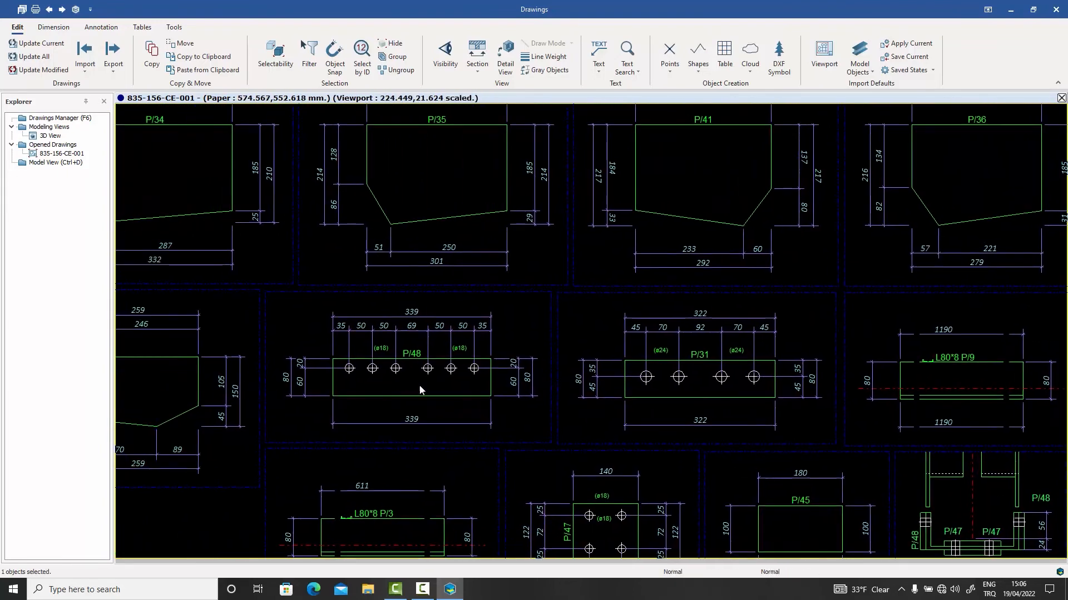
pyautogui.scroll(2, 419, 386)
pyautogui.scroll(-4, 424, 377)
pyautogui.scroll(3, 533, 500)
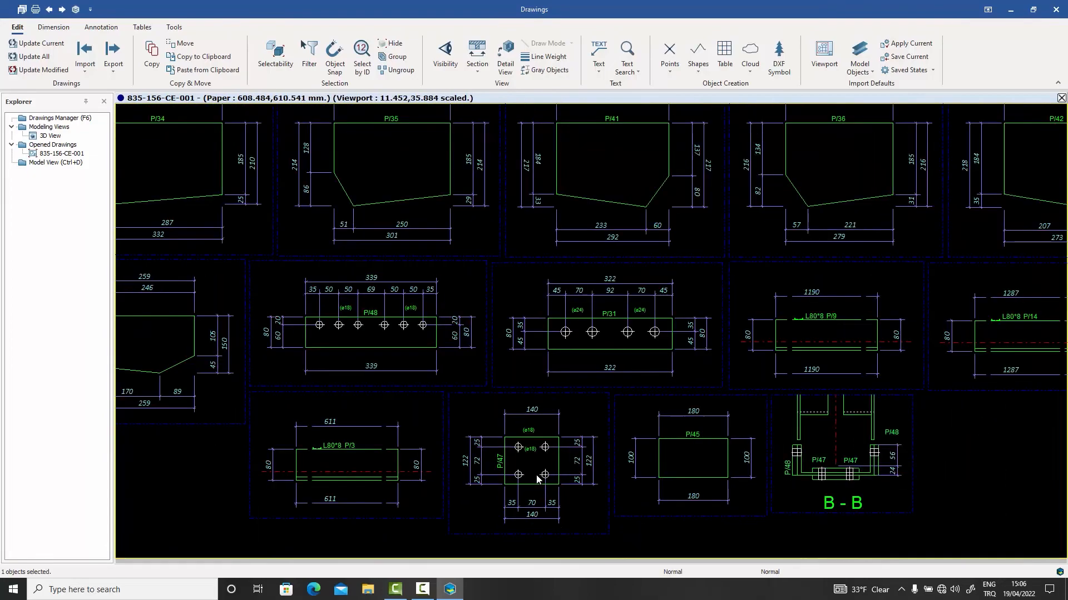
pyautogui.scroll(-3, 543, 433)
# - Review sections D-D and A-A and the last bays of the main truss elevation
pyautogui.scroll(4, 548, 384)
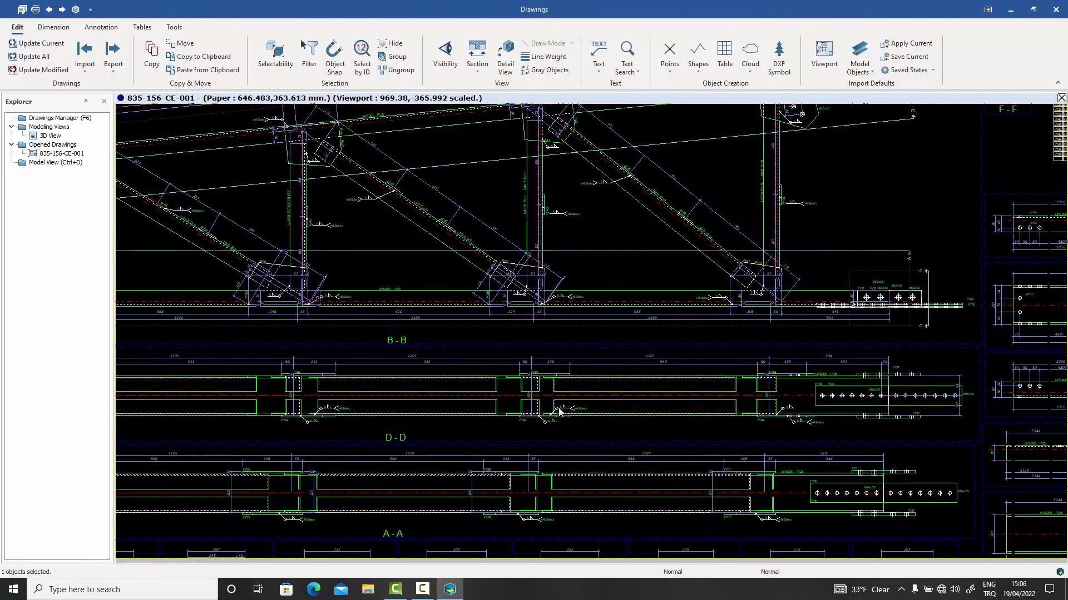
pyautogui.scroll(2, 517, 369)
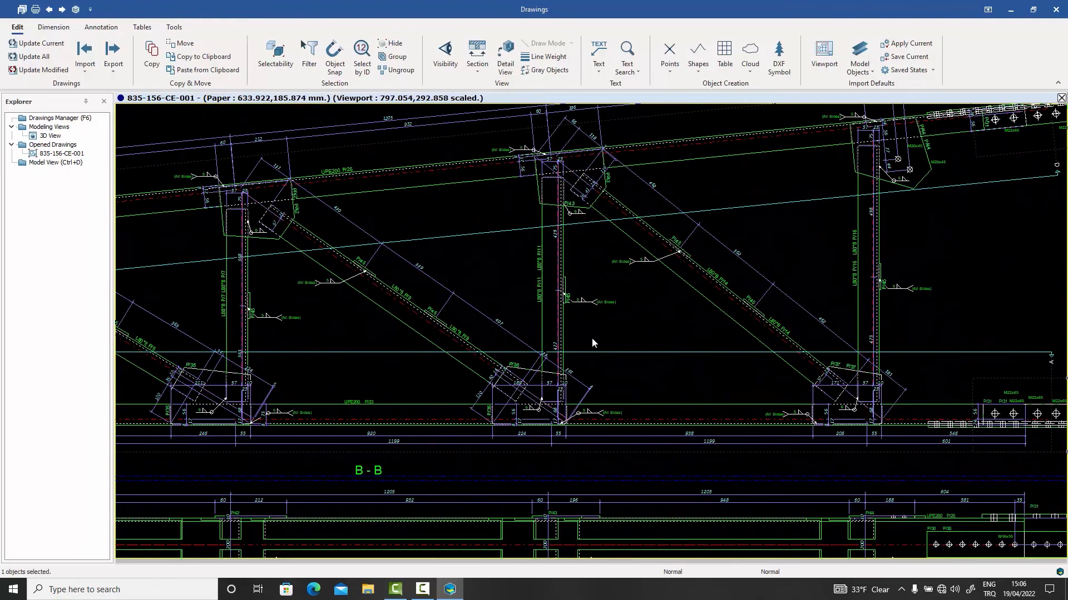
pyautogui.scroll(1, 592, 338)
pyautogui.moveTo(616, 341); pyautogui.dragTo(498, 408, button='middle')
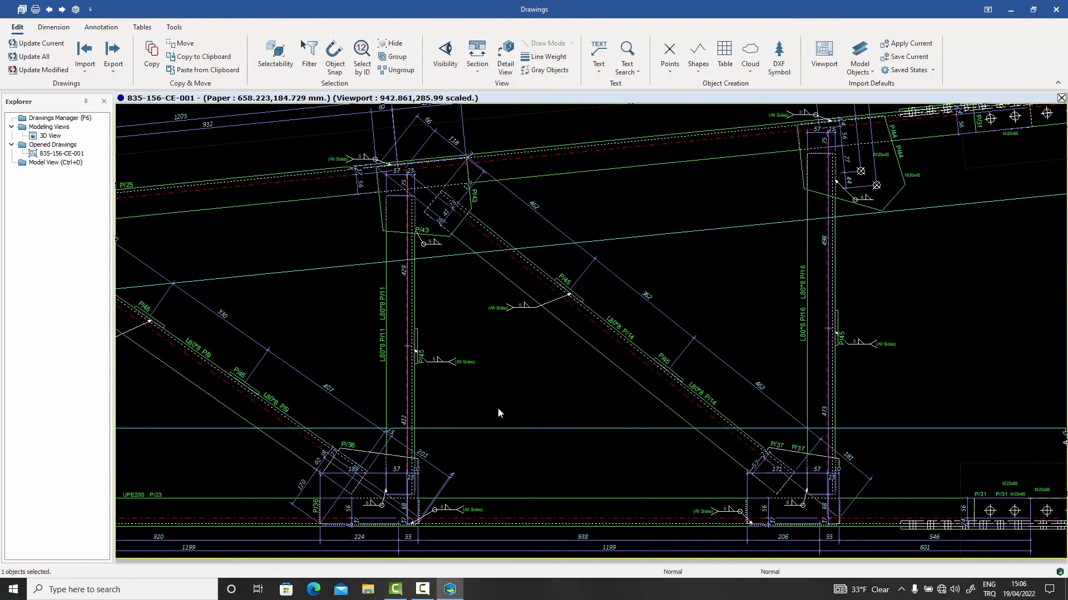
# - Review the end bays of the truss elevation, section F-F and the material list for TR/12
pyautogui.scroll(-4, 498, 413)
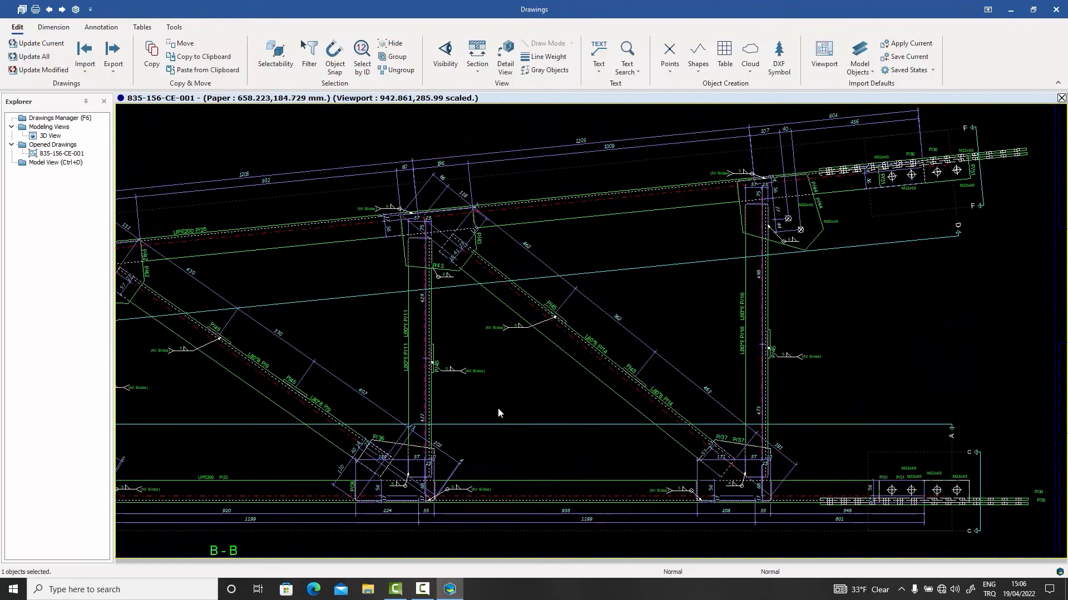
pyautogui.moveTo(489, 410); pyautogui.dragTo(282, 408, button='middle')
pyautogui.scroll(6, 692, 268)
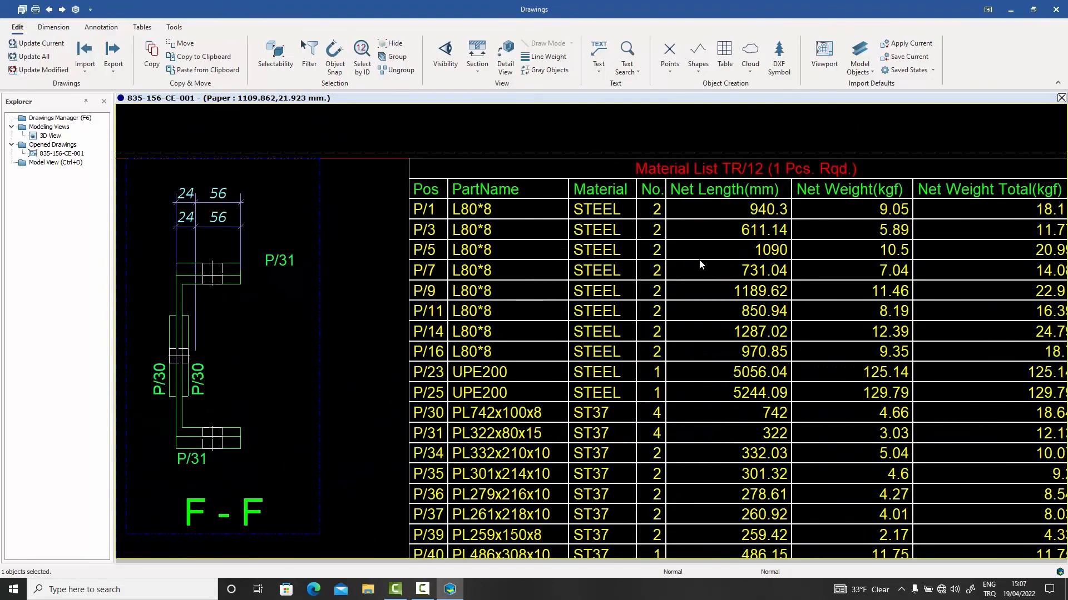
pyautogui.scroll(-6, 695, 266)
pyautogui.moveTo(695, 266); pyautogui.dragTo(790, 277, button='middle')
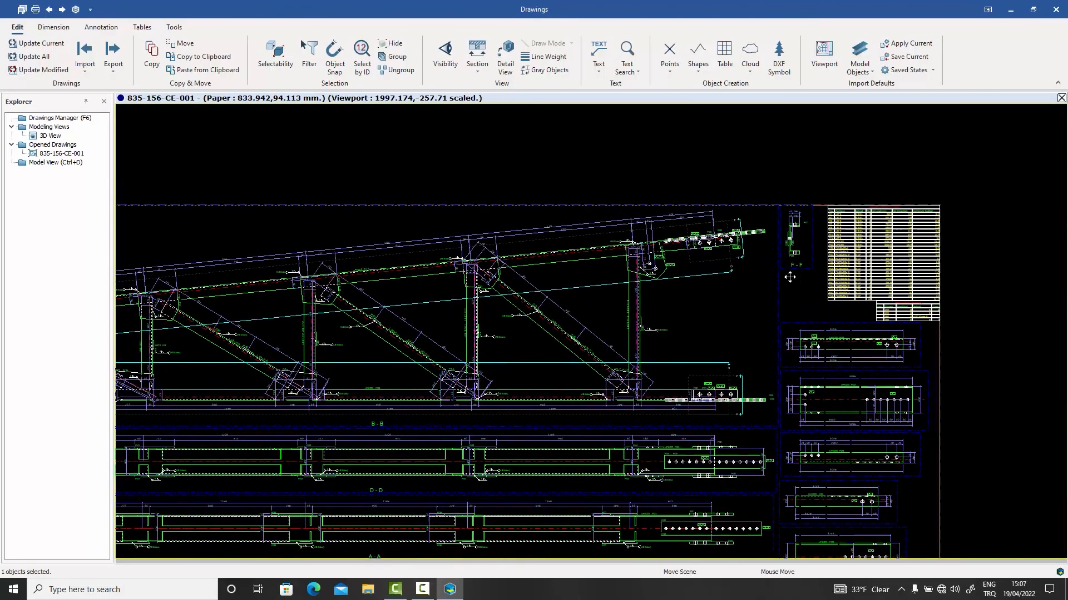
# - Examine the truss elevation bays around gusset plates P/34, P/35, P/41 and P/42, including their dimensions and weld symbols
pyautogui.scroll(4, 512, 312)
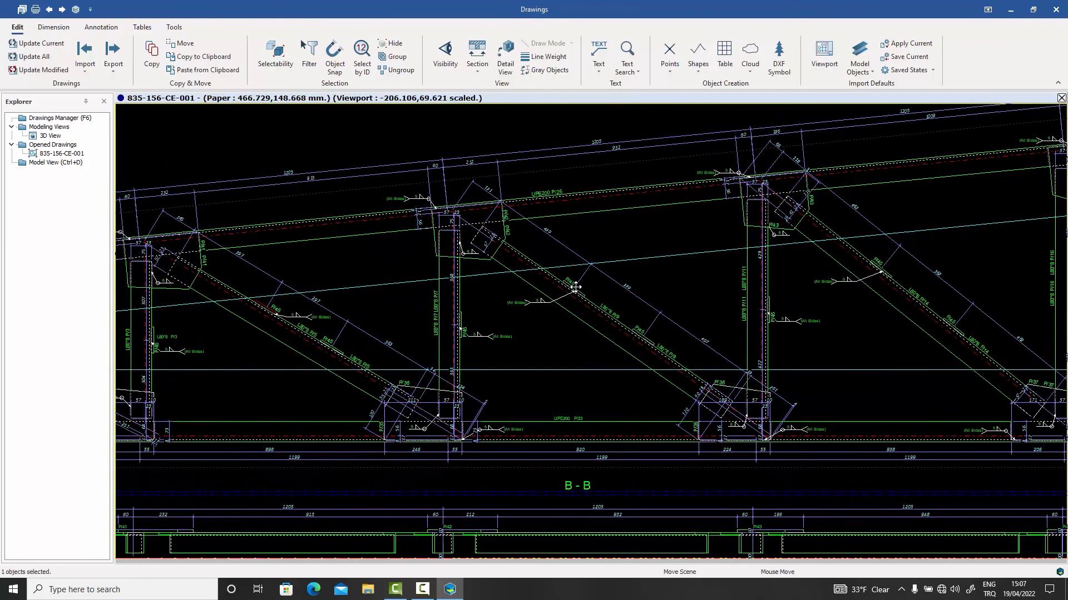
pyautogui.scroll(-2, 499, 282)
pyautogui.scroll(4, 639, 269)
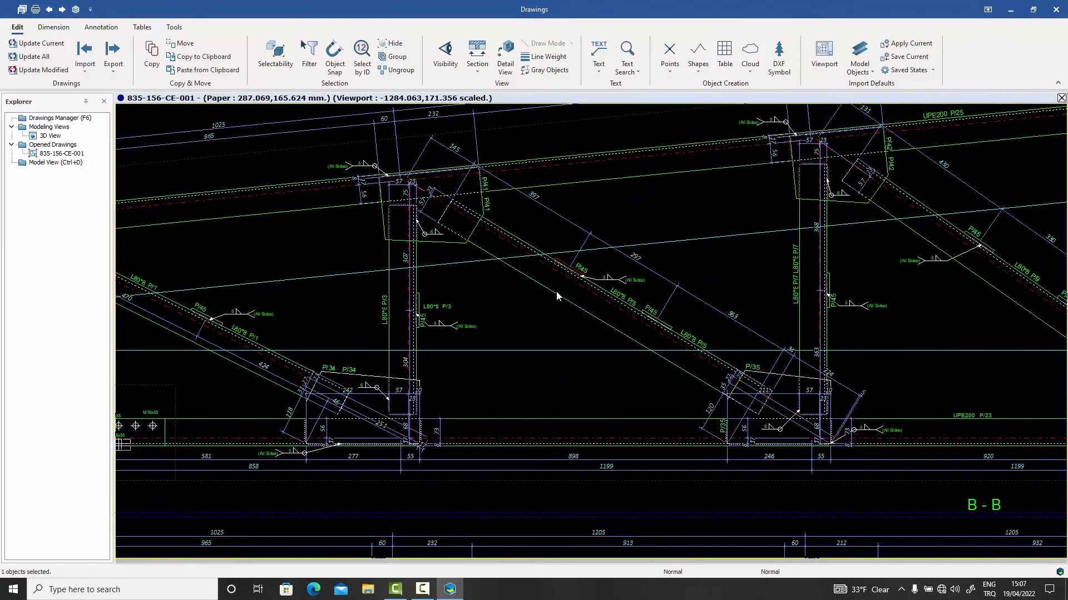
pyautogui.moveTo(593, 314); pyautogui.dragTo(544, 350, button='middle')
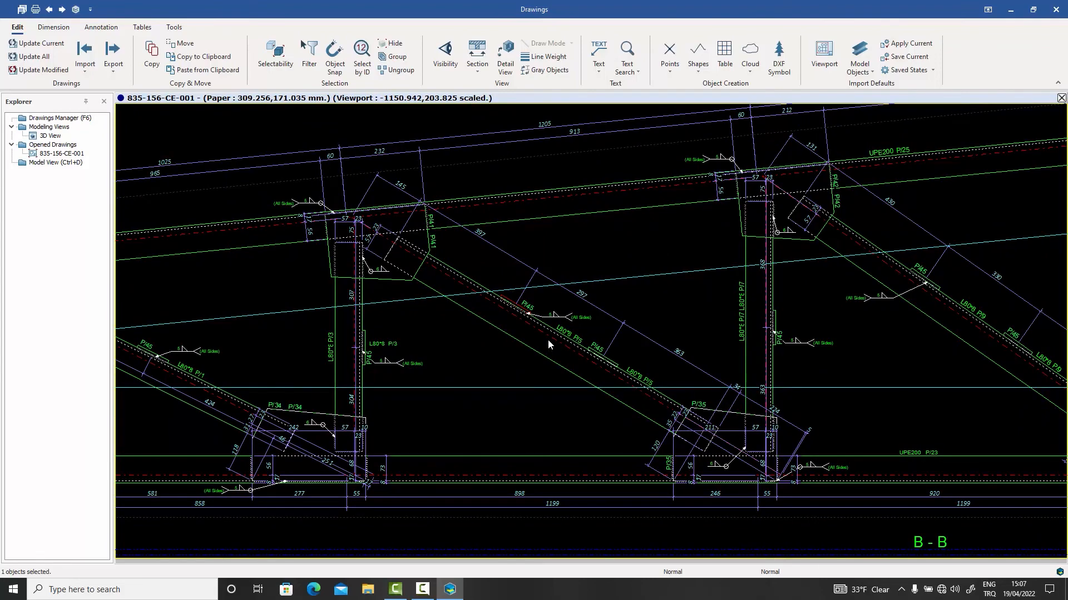
pyautogui.scroll(-2, 548, 339)
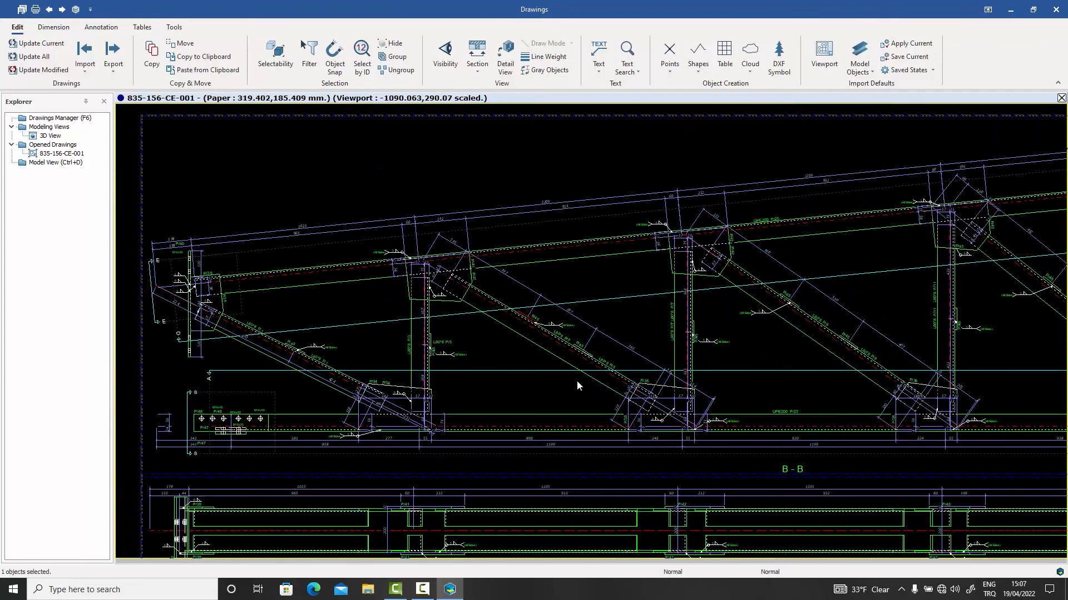
# - Examine section E-E and the single-part views of plates P/44, P/34, P/35, P/39, P/41, P/48 and P/31 with their dimensions
pyautogui.moveTo(579, 387); pyautogui.dragTo(544, 231, button='middle')
pyautogui.scroll(-5, 575, 401)
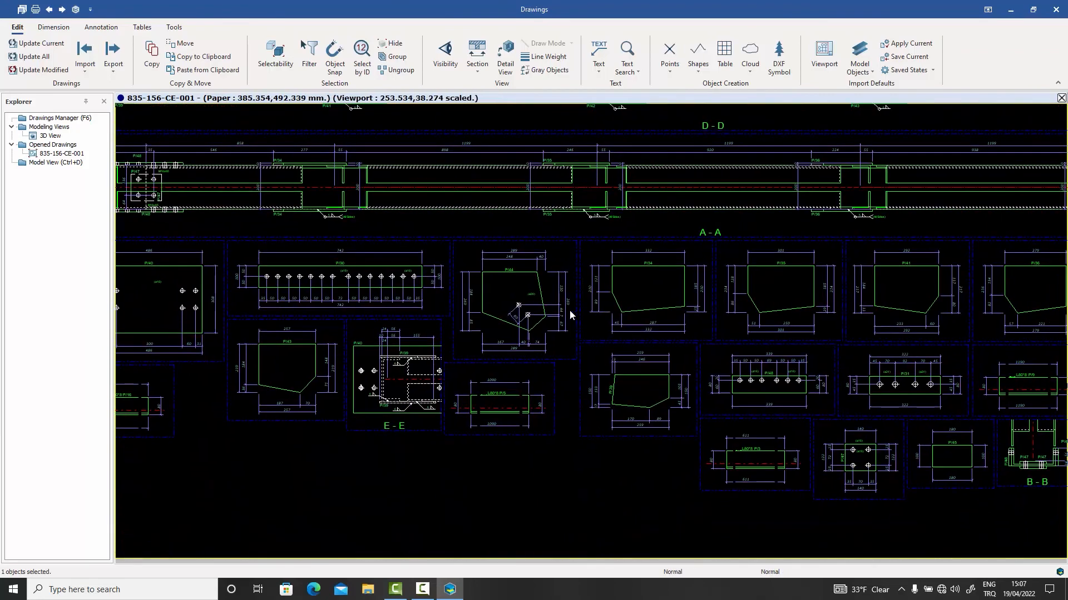
pyautogui.scroll(2, 570, 315)
pyautogui.scroll(1, 569, 310)
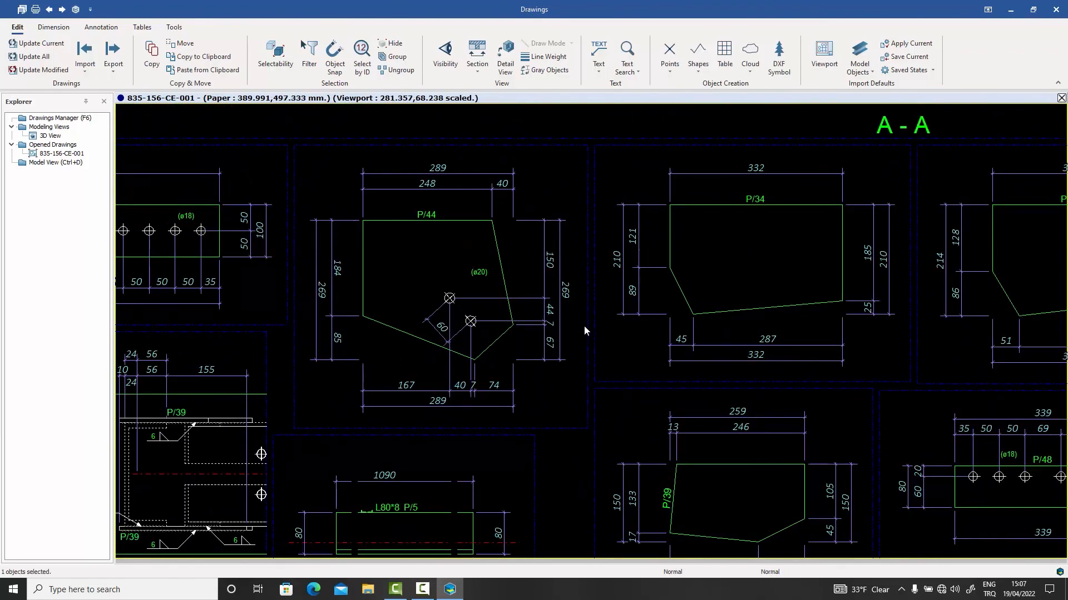
pyautogui.moveTo(597, 359)
pyautogui.mouseDown(button='middle')
pyautogui.moveTo(750, 333)
pyautogui.moveTo(732, 315)
pyautogui.moveTo(663, 298)
pyautogui.mouseUp(button='middle')
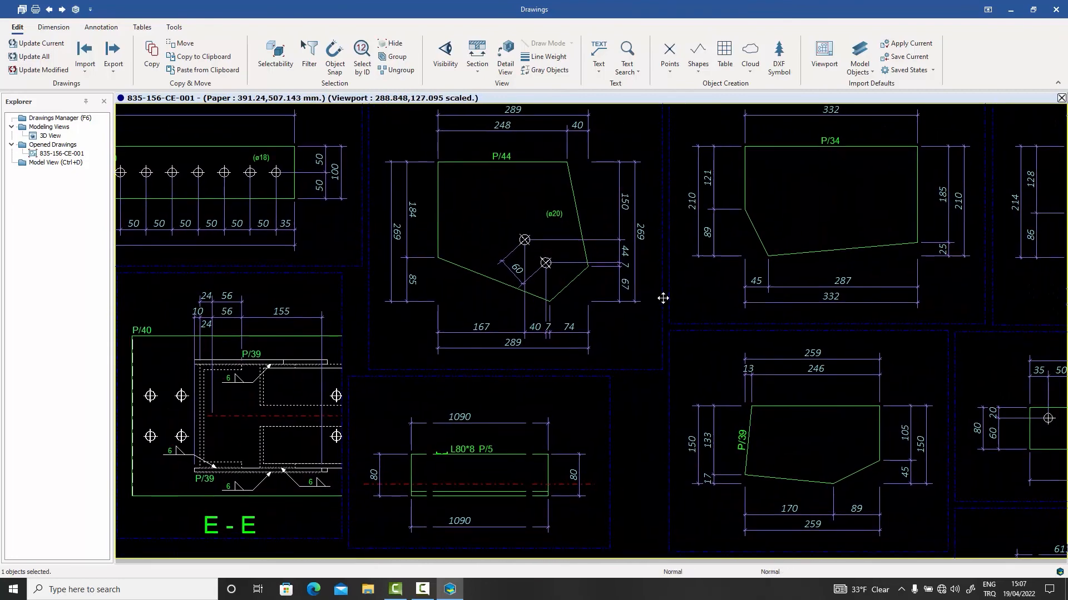
pyautogui.scroll(-1, 662, 303)
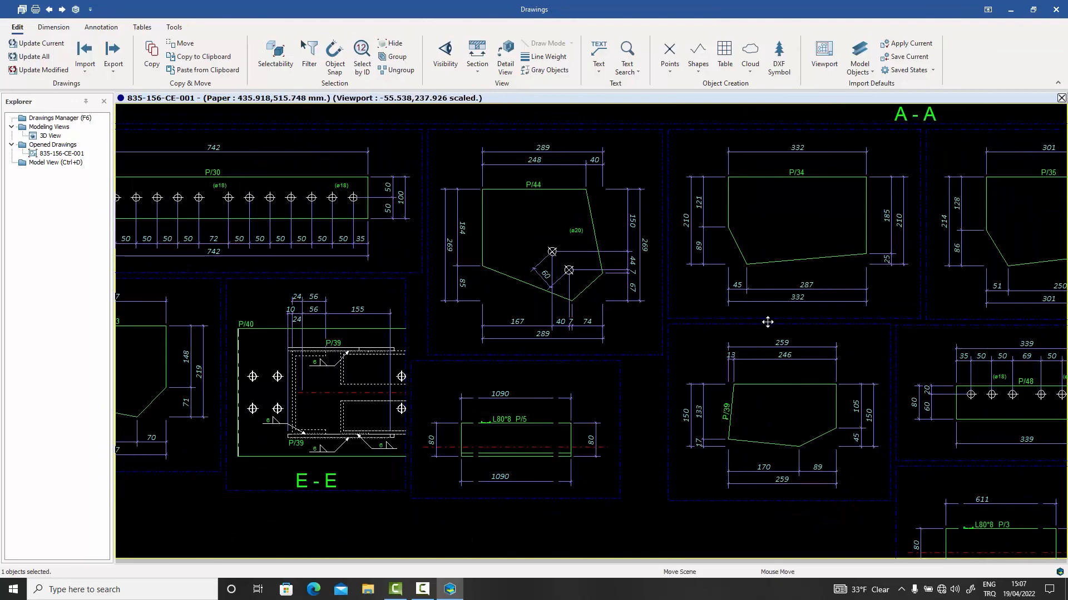
pyautogui.moveTo(770, 320); pyautogui.dragTo(449, 322, button='middle')
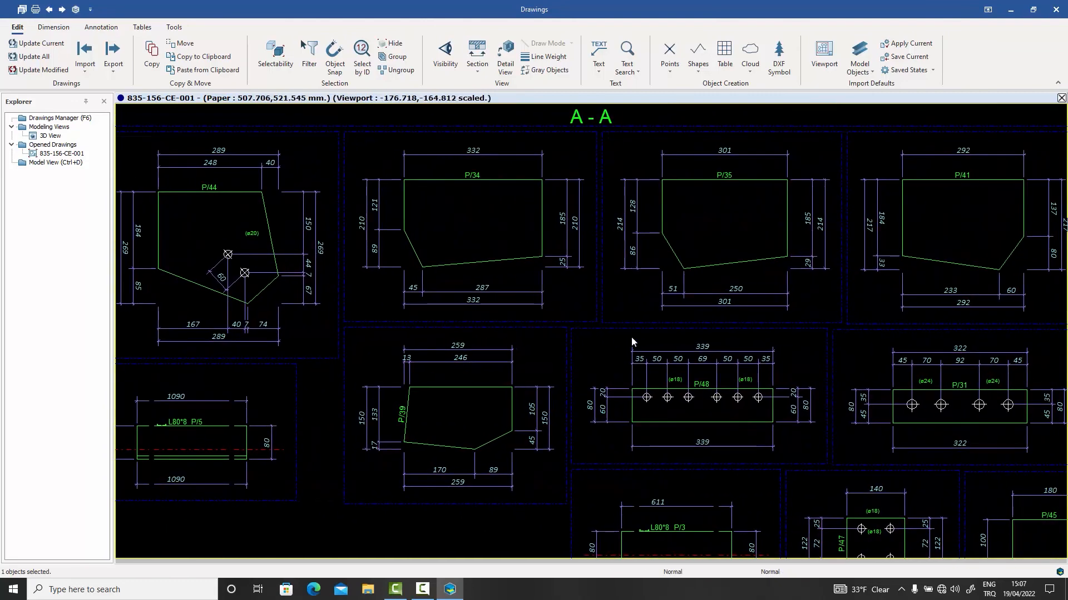
pyautogui.moveTo(632, 341); pyautogui.dragTo(517, 333, button='middle')
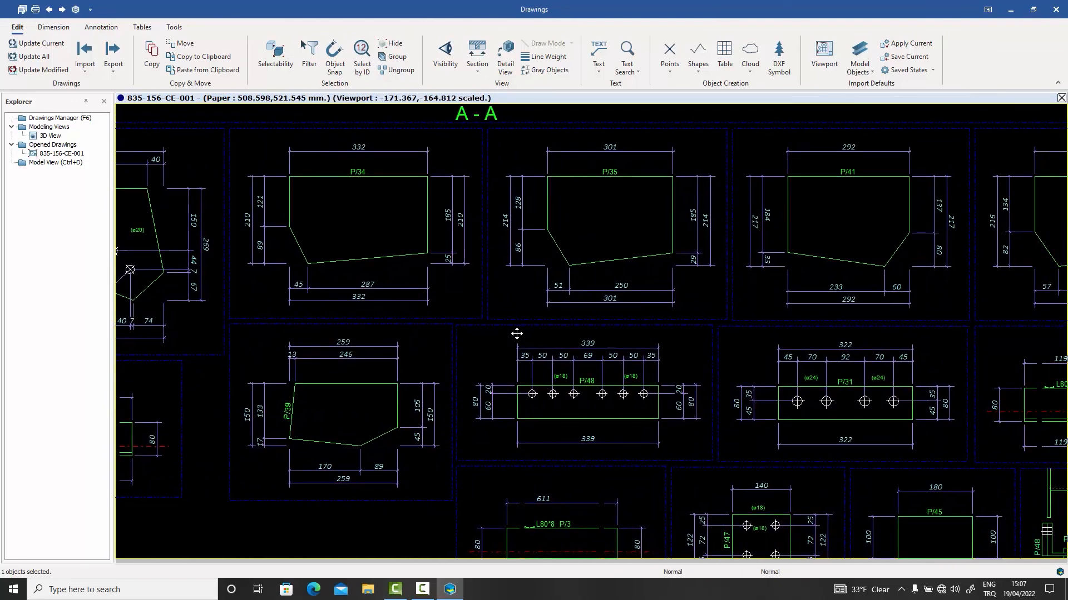